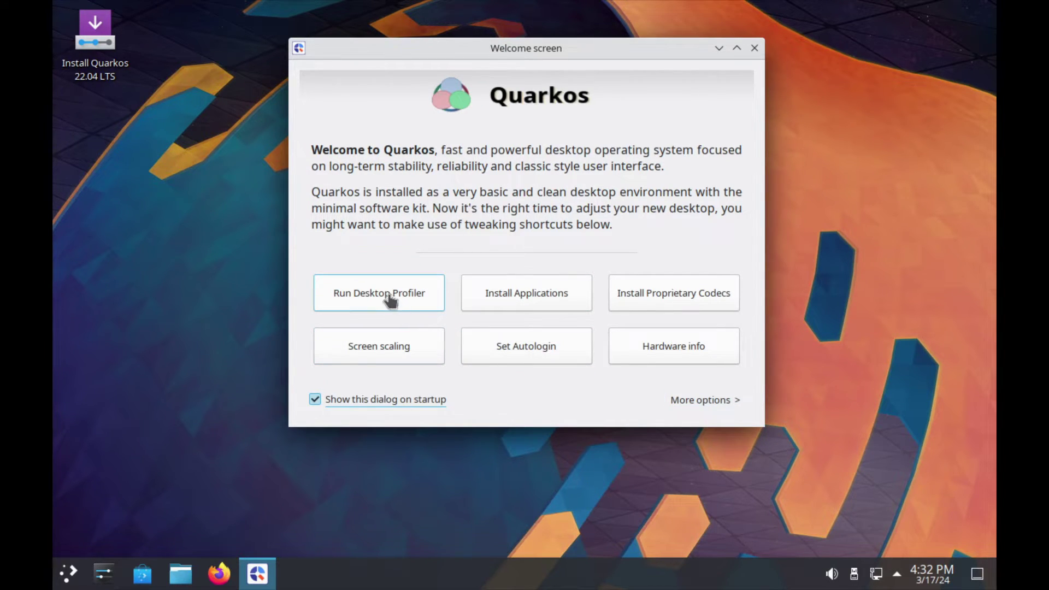
After briefly opening the launcher, drag the Welcome window about 100 pixels lower on the desktop.
left_click(68, 573)
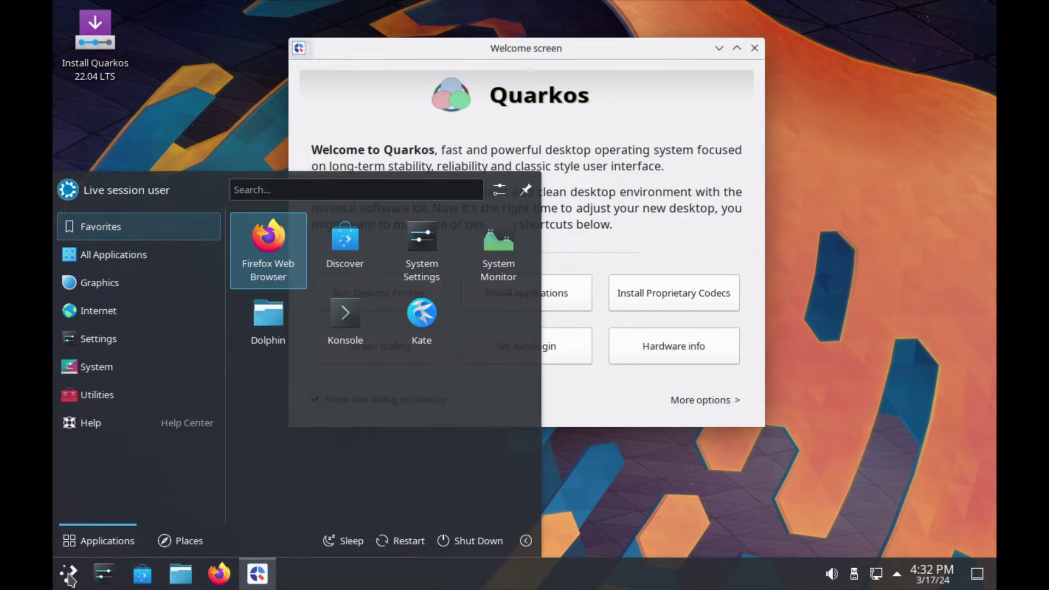
left_click(68, 573)
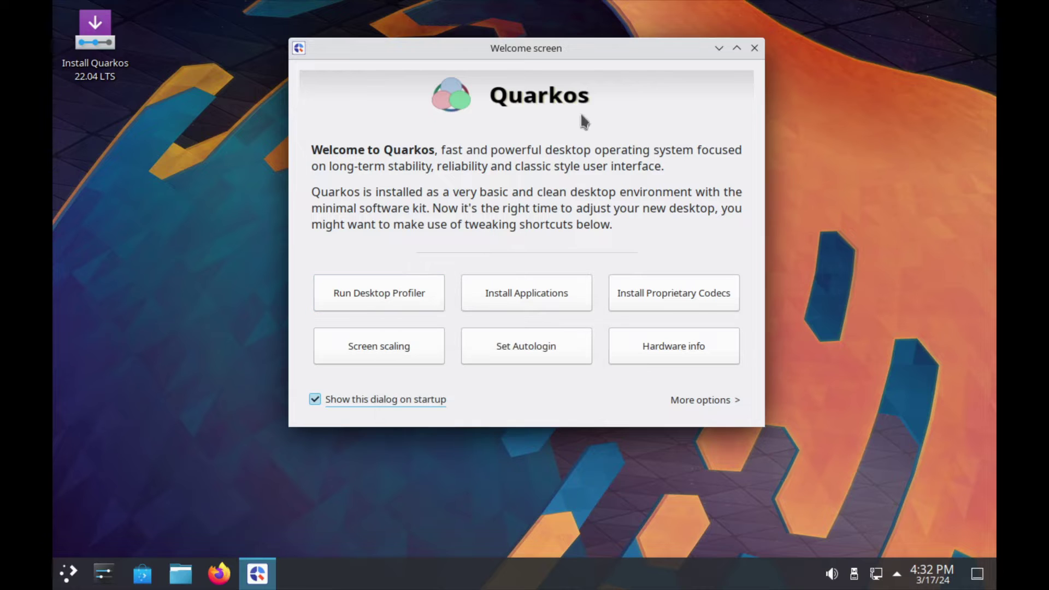
left_click_drag(537, 64, 537, 122)
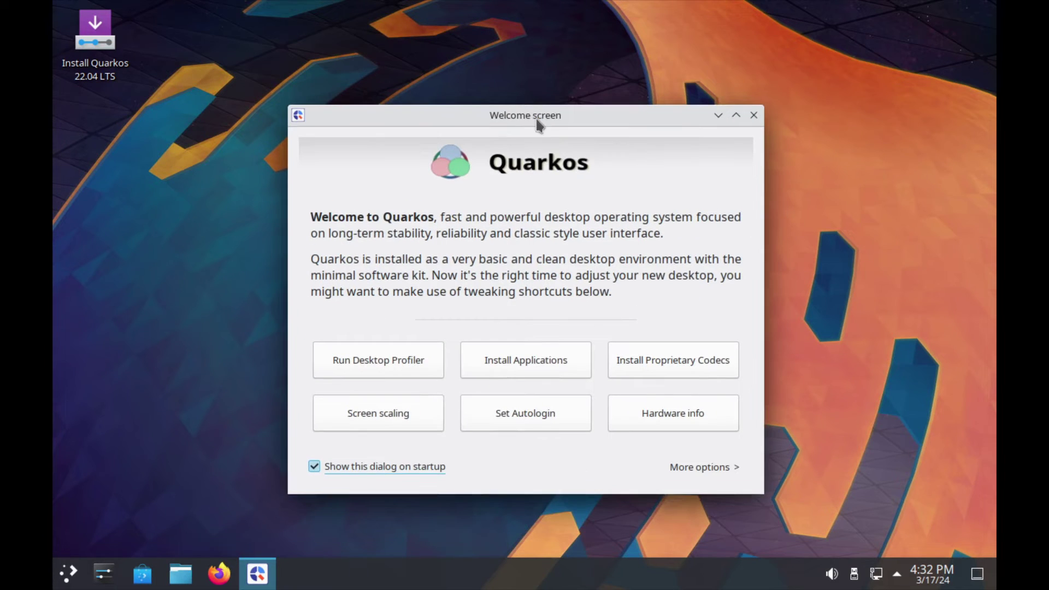
In Desktop Profiler, choose the Full featured Desktop profile and add Trinity alongside KDE Plasma.
left_click(368, 367)
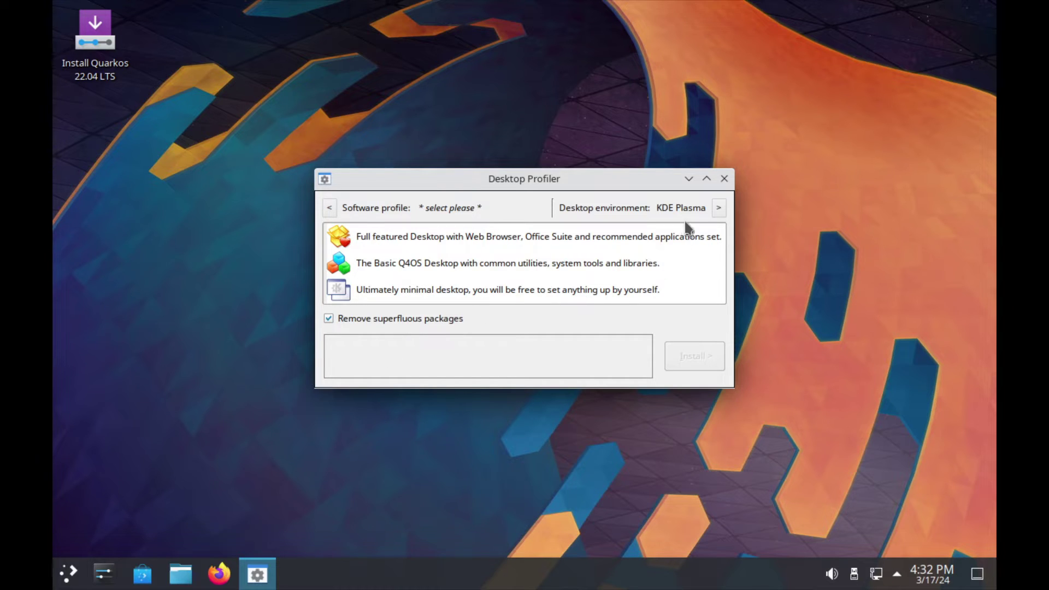
left_click(408, 246)
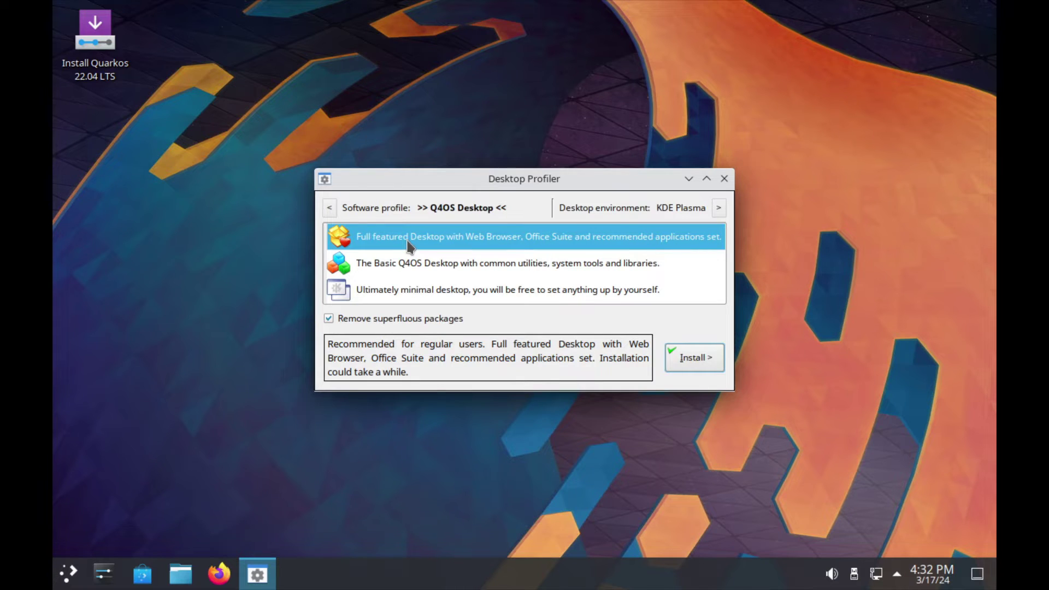
left_click(719, 207)
left_click(429, 307)
left_click(515, 329)
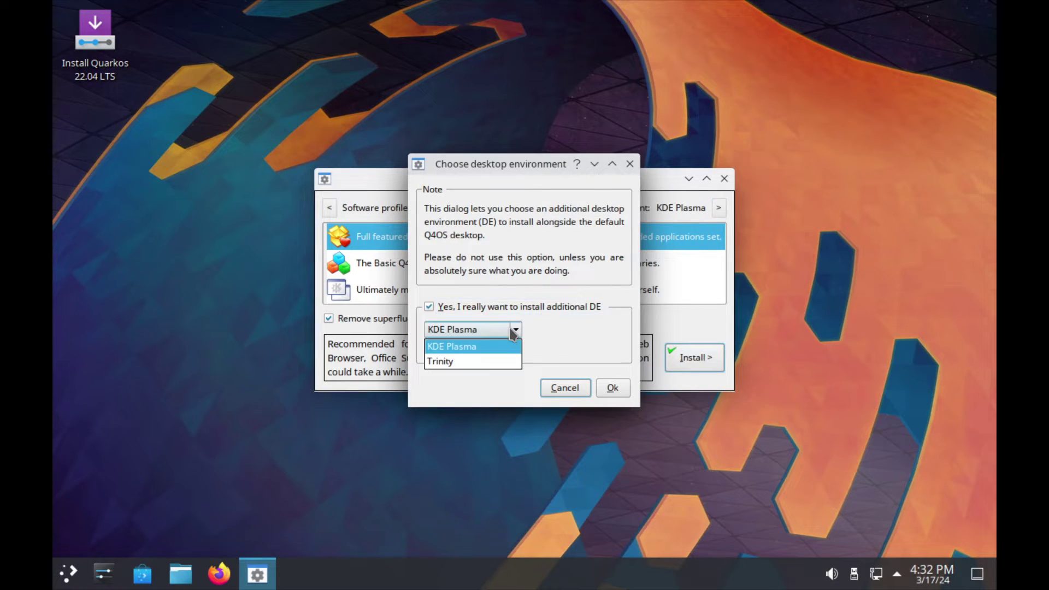
left_click(462, 362)
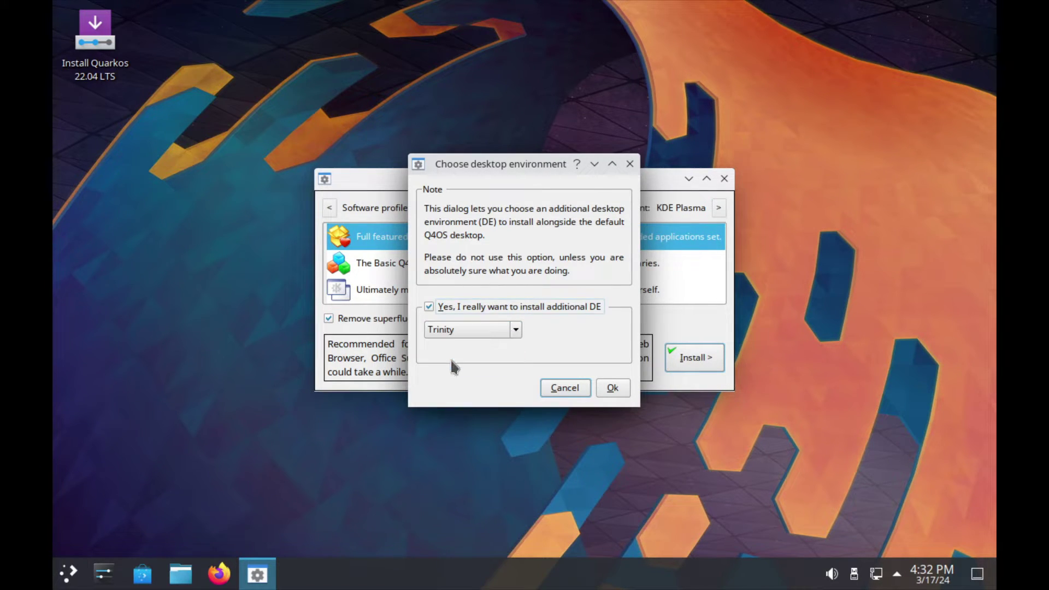
left_click(602, 389)
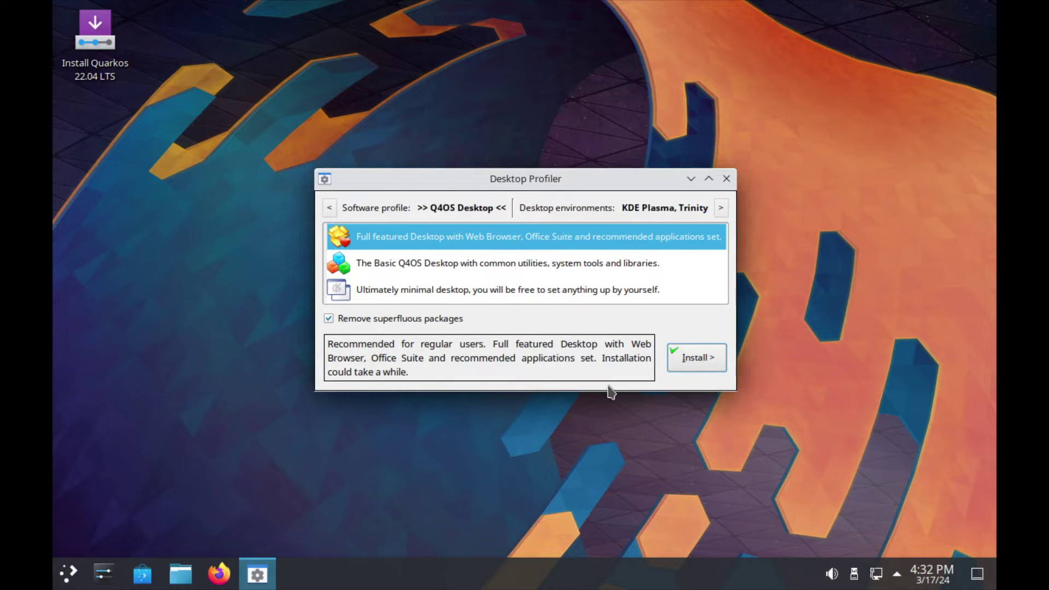
Drop Trinity to keep KDE Plasma only, attempt Install, and dismiss the live-system notice.
left_click(722, 208)
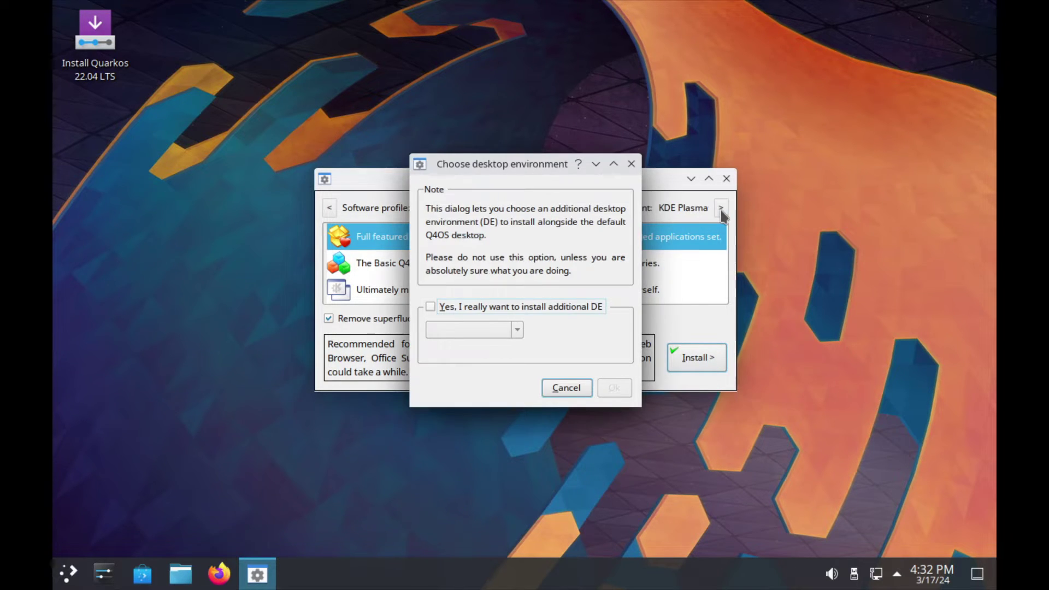
left_click(565, 388)
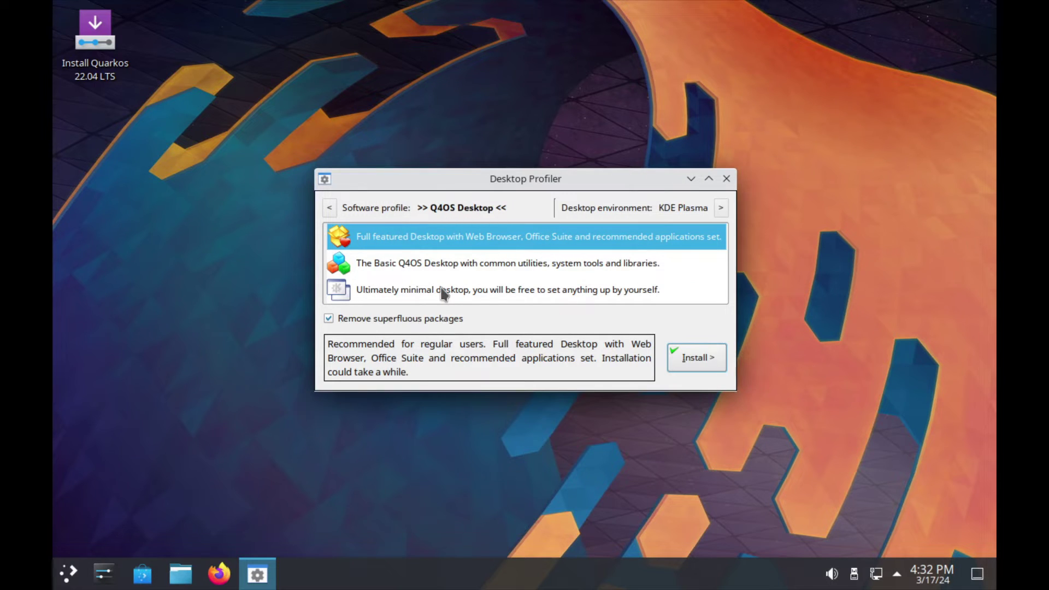
left_click(328, 318)
left_click(695, 356)
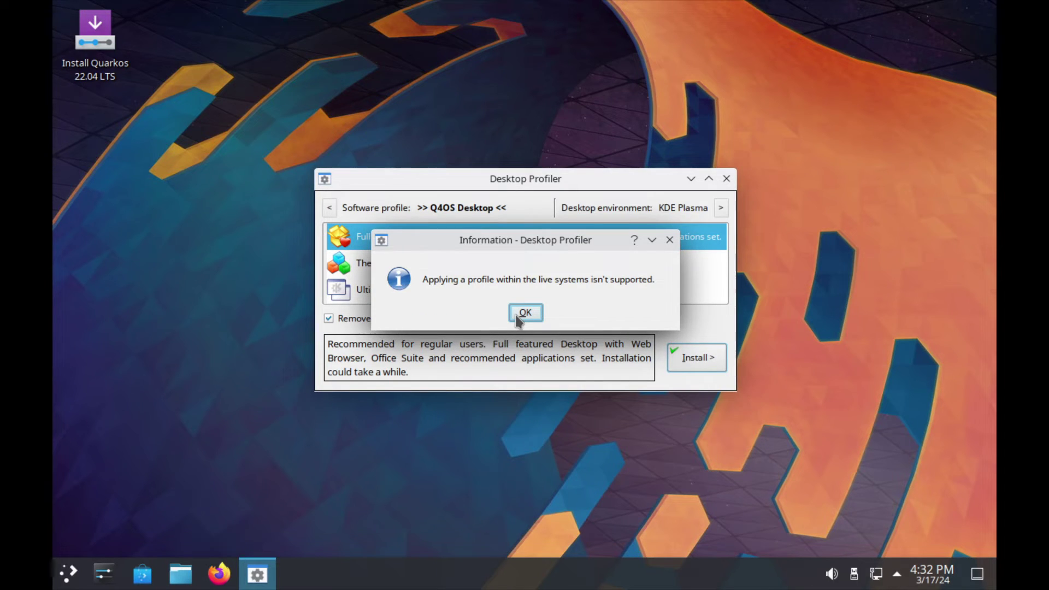
left_click(522, 316)
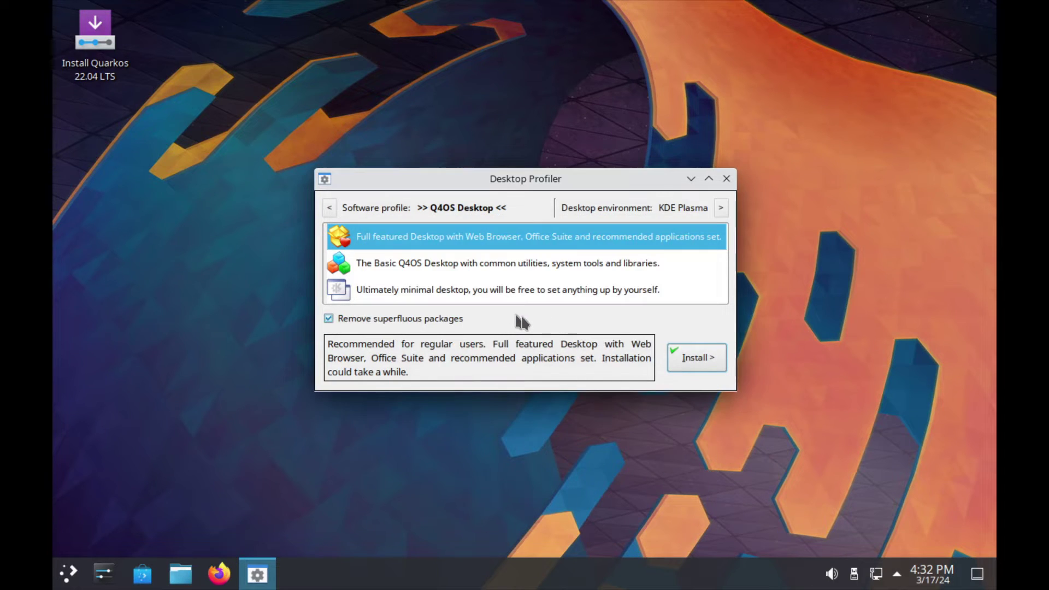
Close Desktop Profiler, reveal More options, and open Configure Desktop and Wallpaper, then cancel it unchanged.
left_click(726, 179)
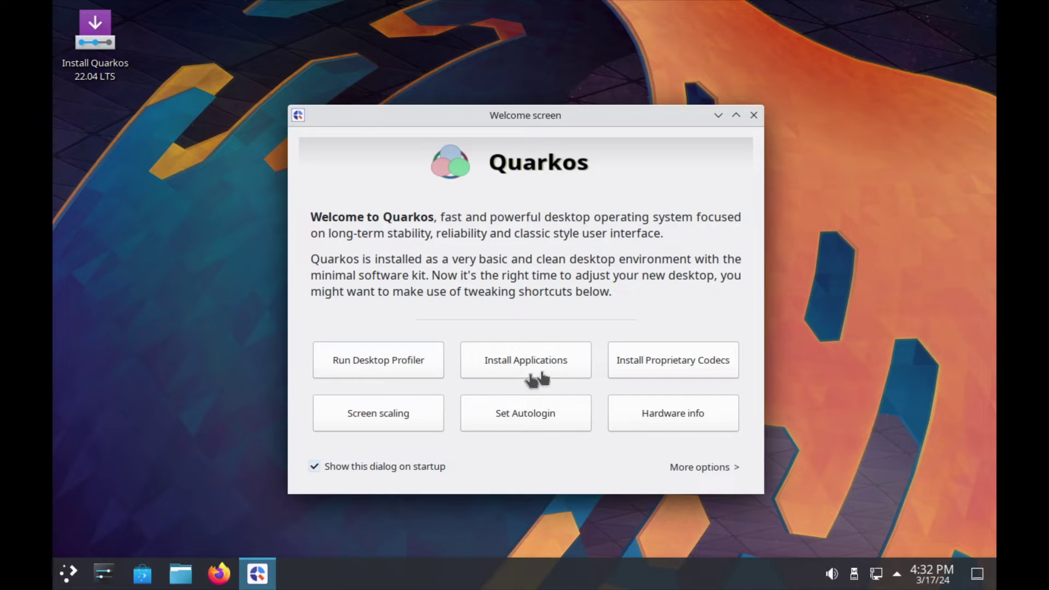
left_click(703, 468)
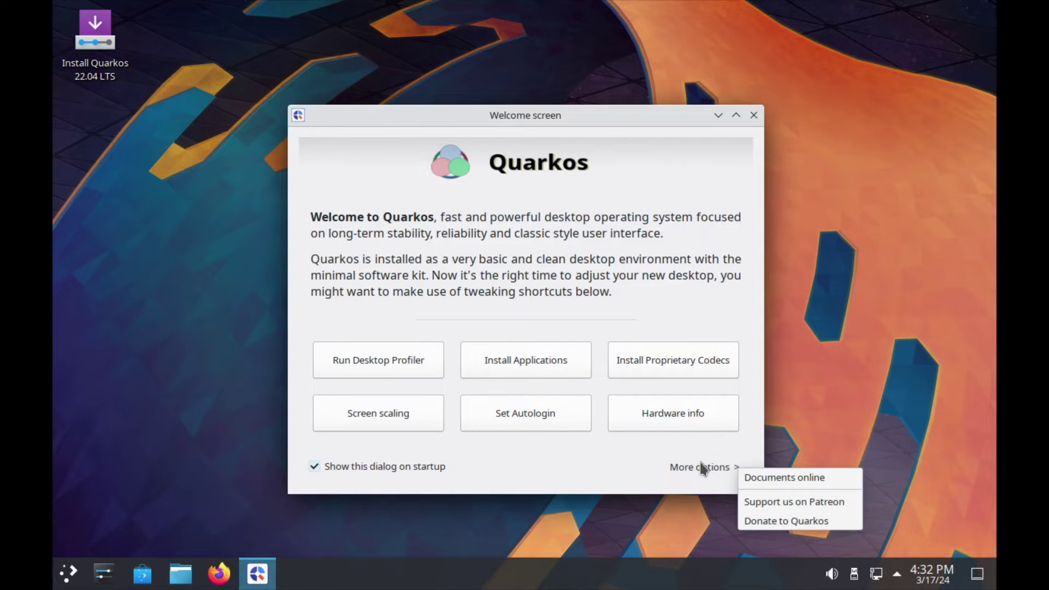
right_click(241, 284)
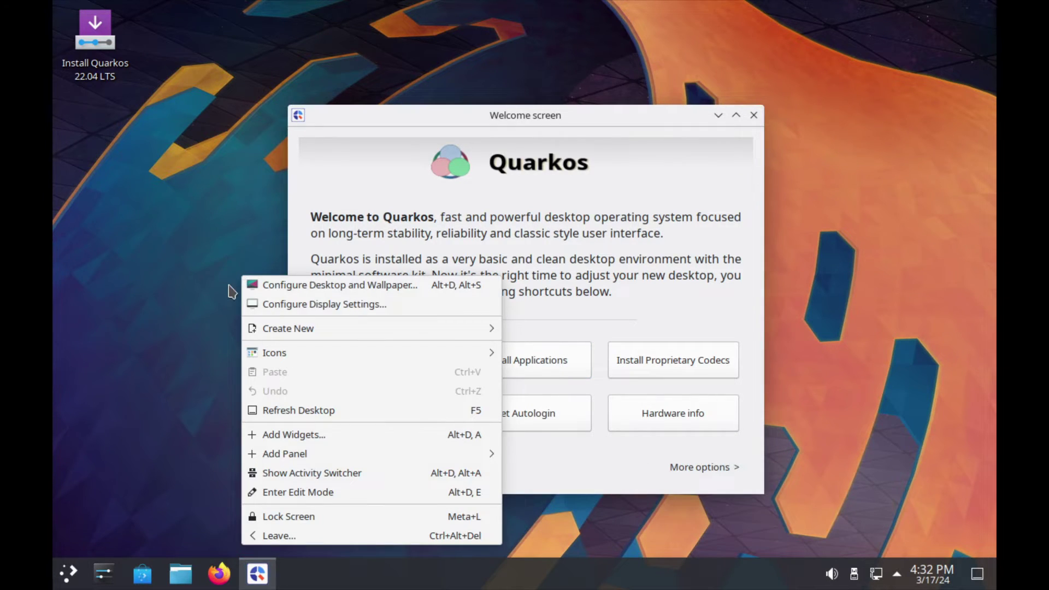
left_click(301, 288)
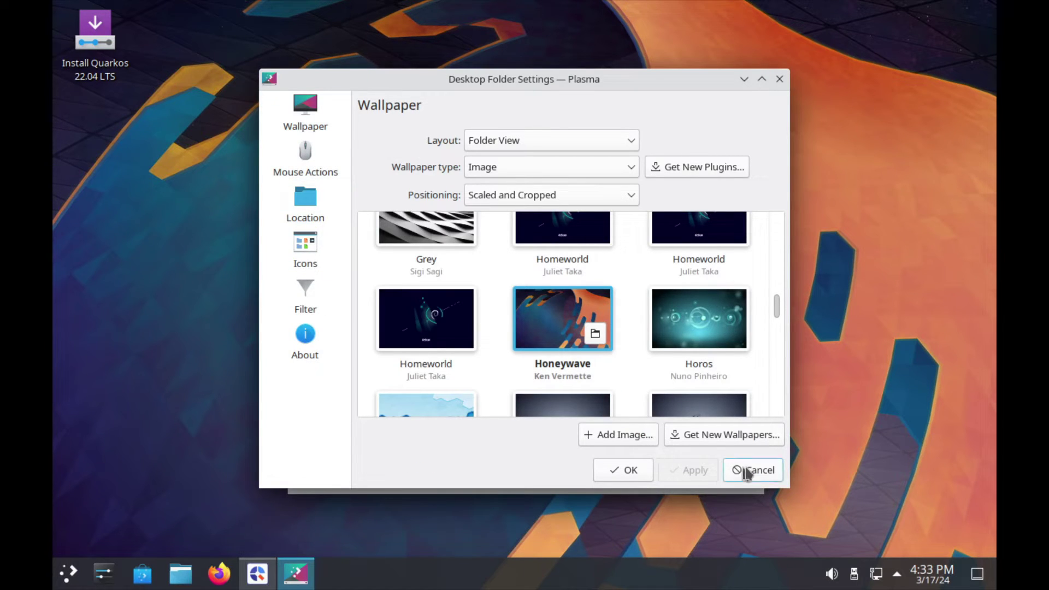
left_click(748, 471)
In System Settings' Appearance > Global Theme, select and apply Q4OS Debonaire.
left_click(98, 575)
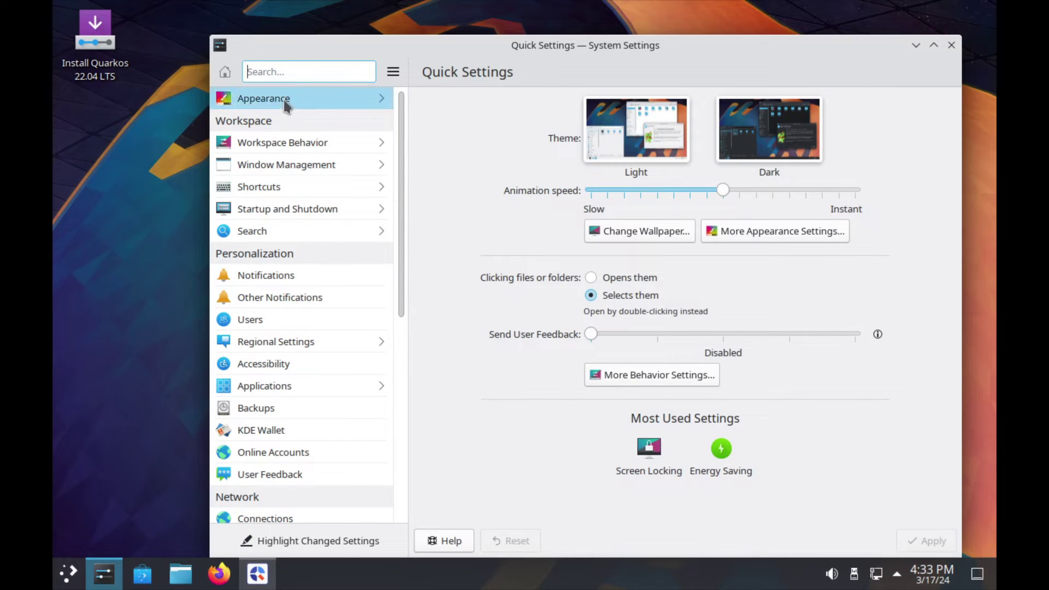
left_click(264, 98)
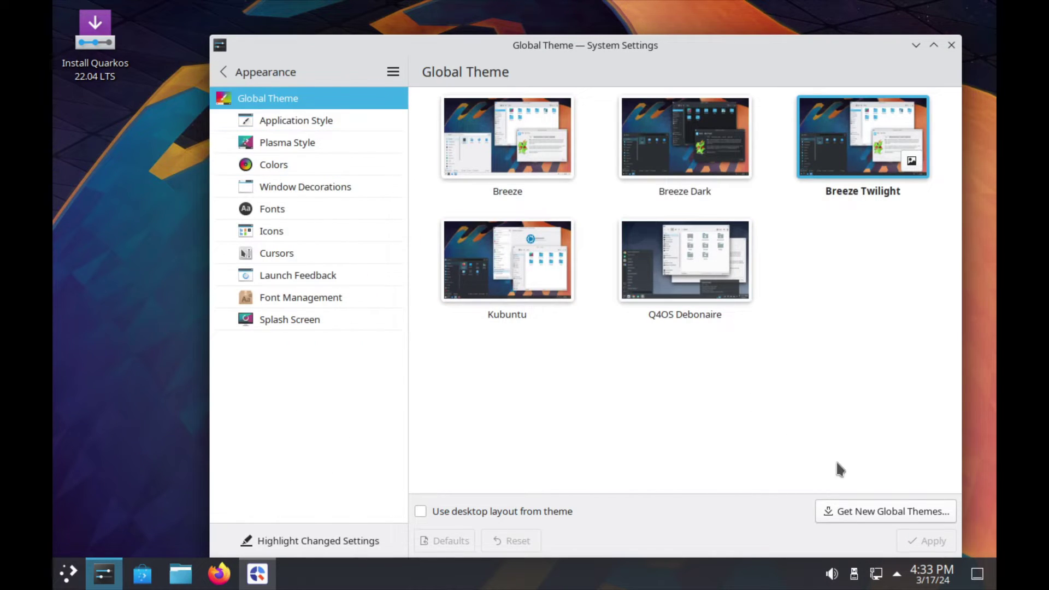
left_click(685, 259)
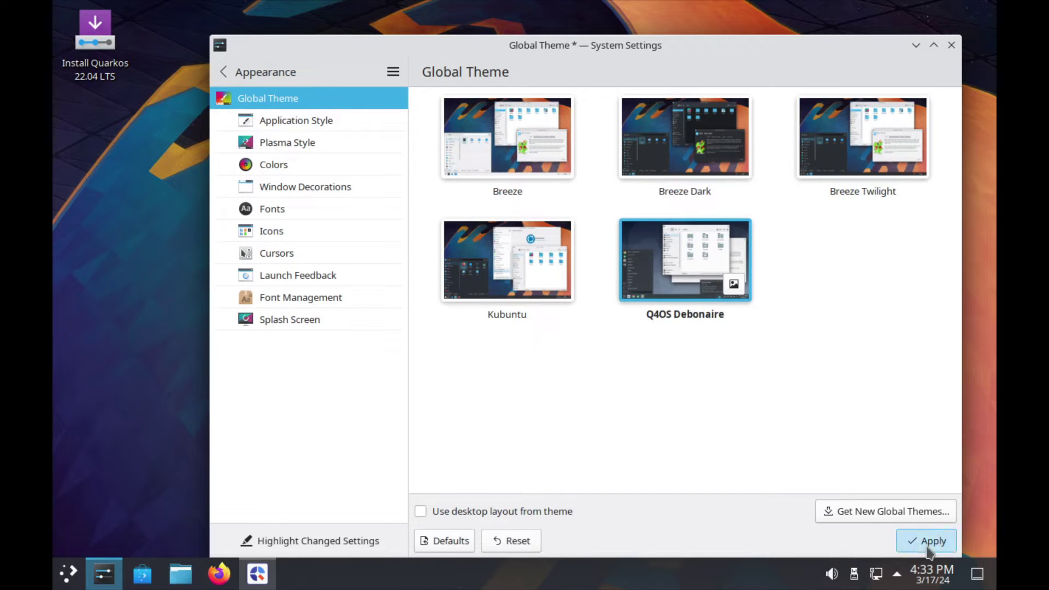
left_click(928, 542)
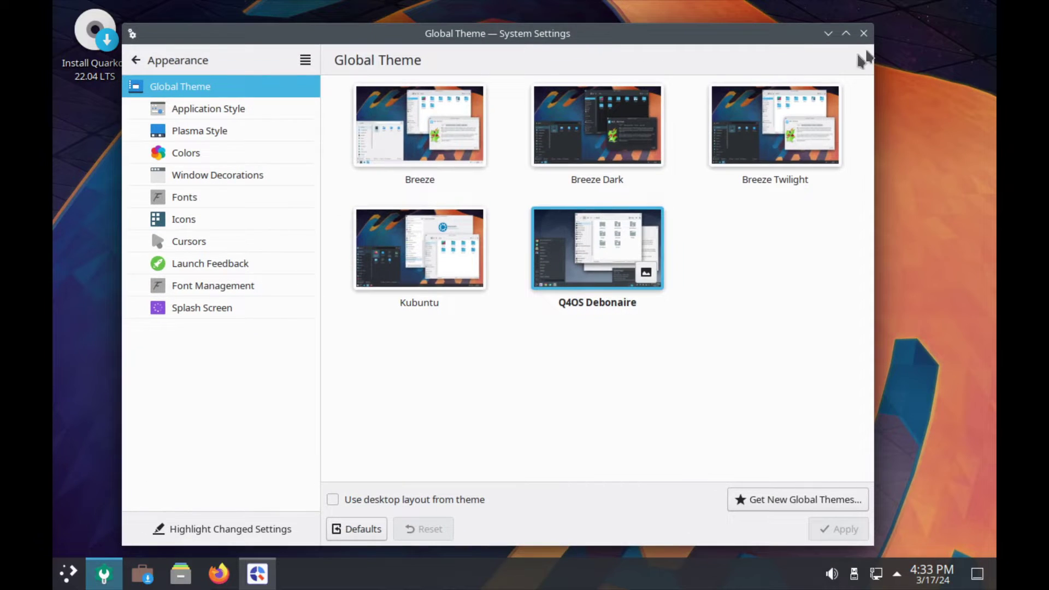
Close System Settings and browse the launcher's Utilities, Graphics and System categories.
left_click(863, 34)
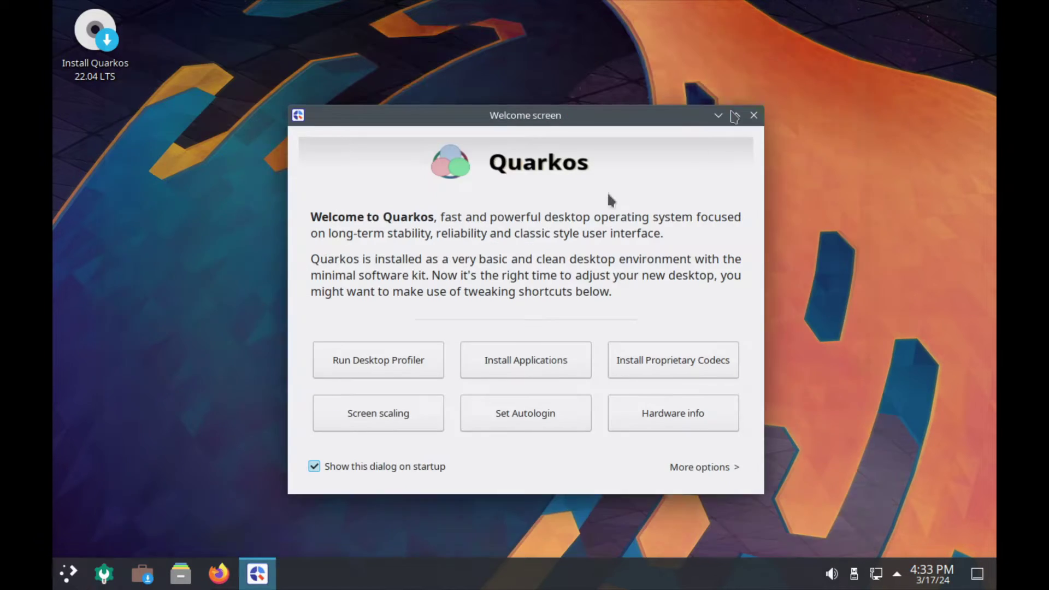
left_click(70, 575)
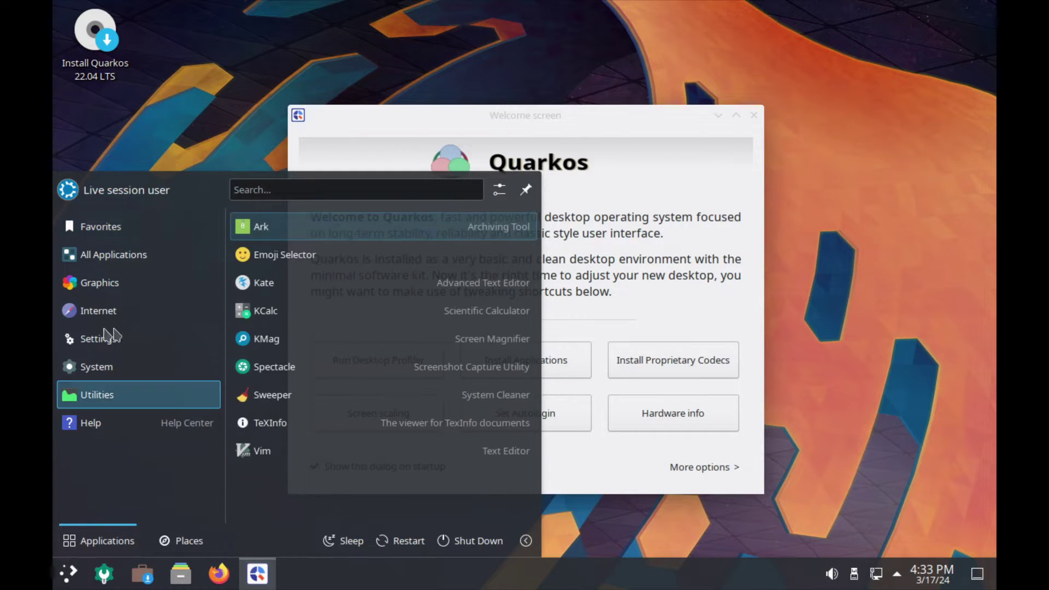
mouse_move(99, 277)
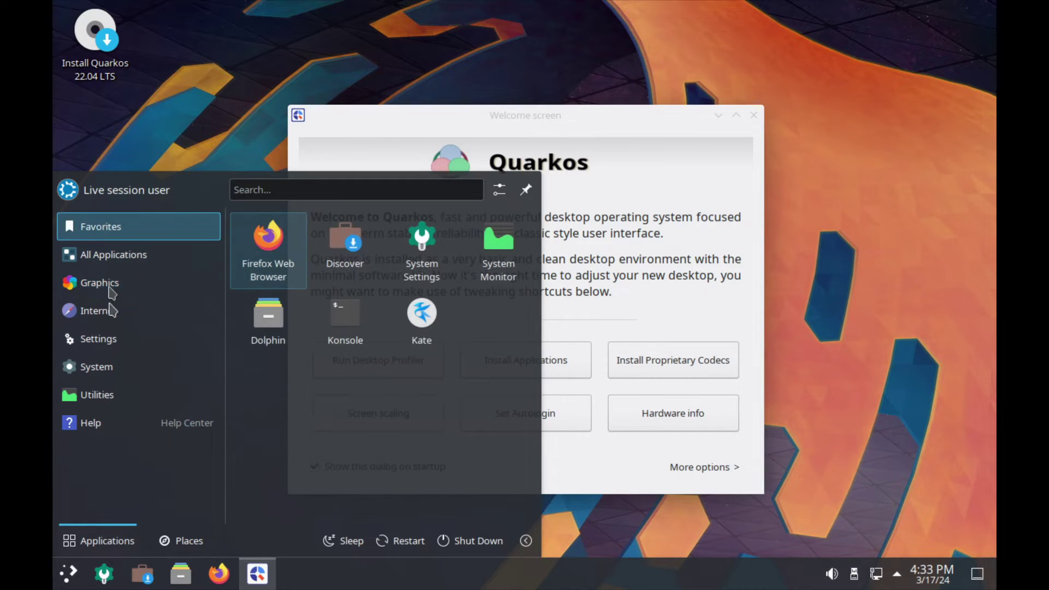
mouse_move(101, 396)
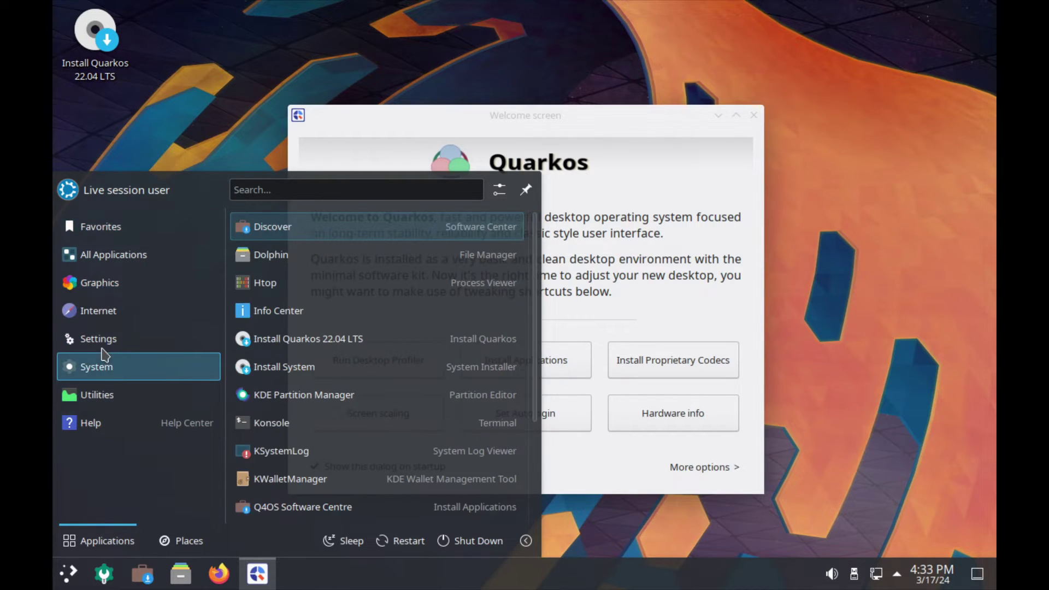
mouse_move(129, 378)
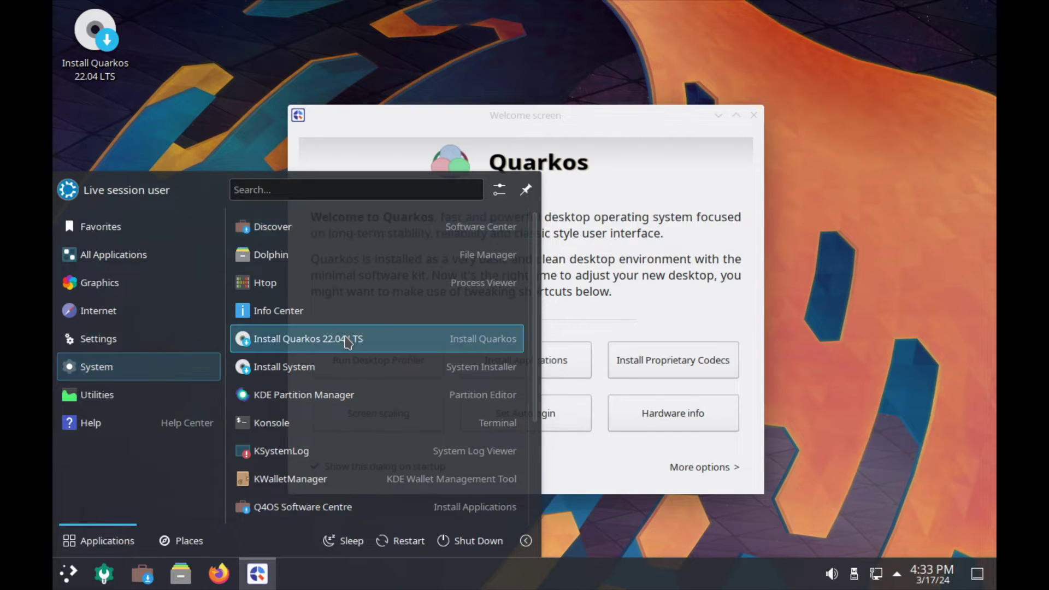
Launch the Quarkos installer and accept the default language, location and keyboard layout.
left_click(347, 339)
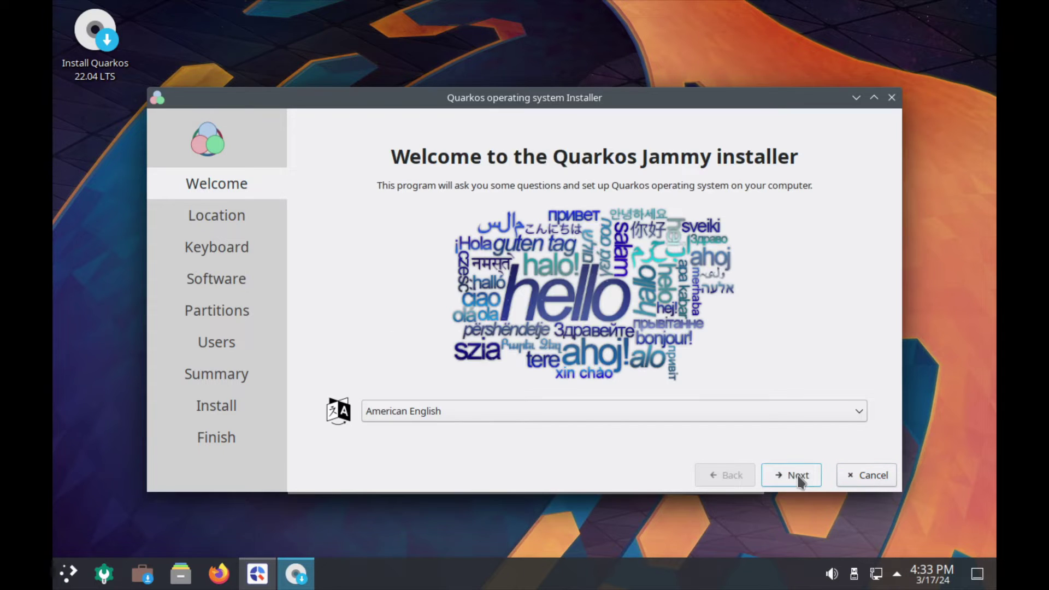
left_click(798, 478)
left_click(798, 477)
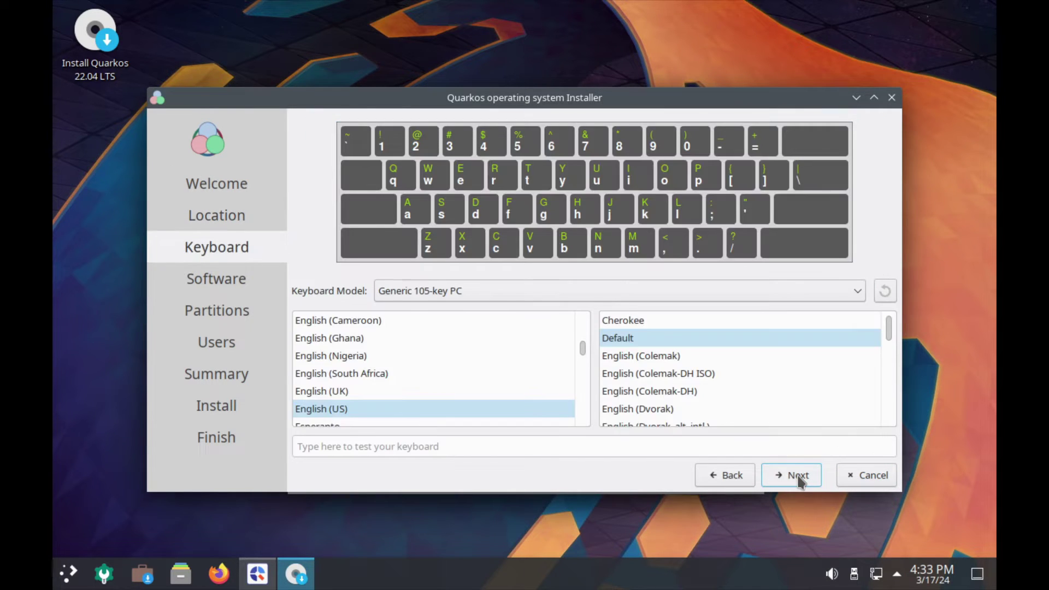
left_click(797, 479)
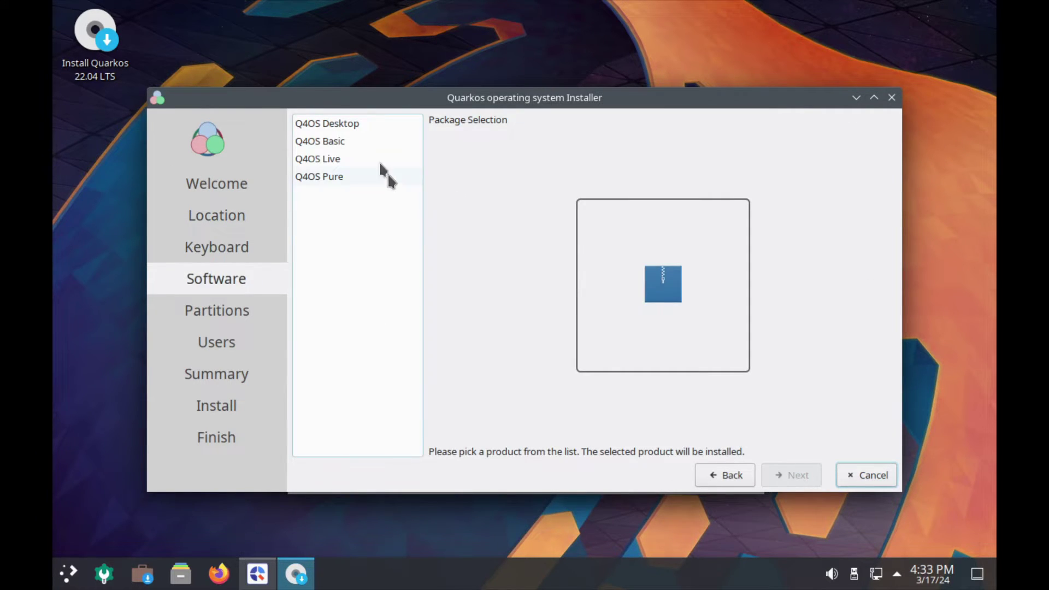
Compare the Desktop, Basic, Live and Pure profiles, choose Q4OS Desktop, and keep Erase disk.
left_click(358, 126)
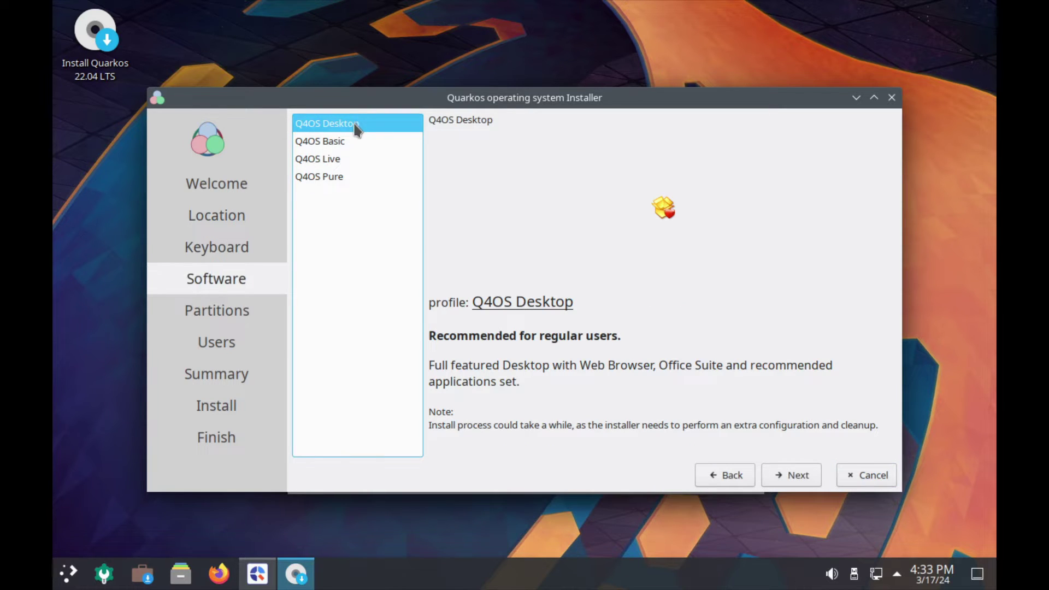
left_click(339, 143)
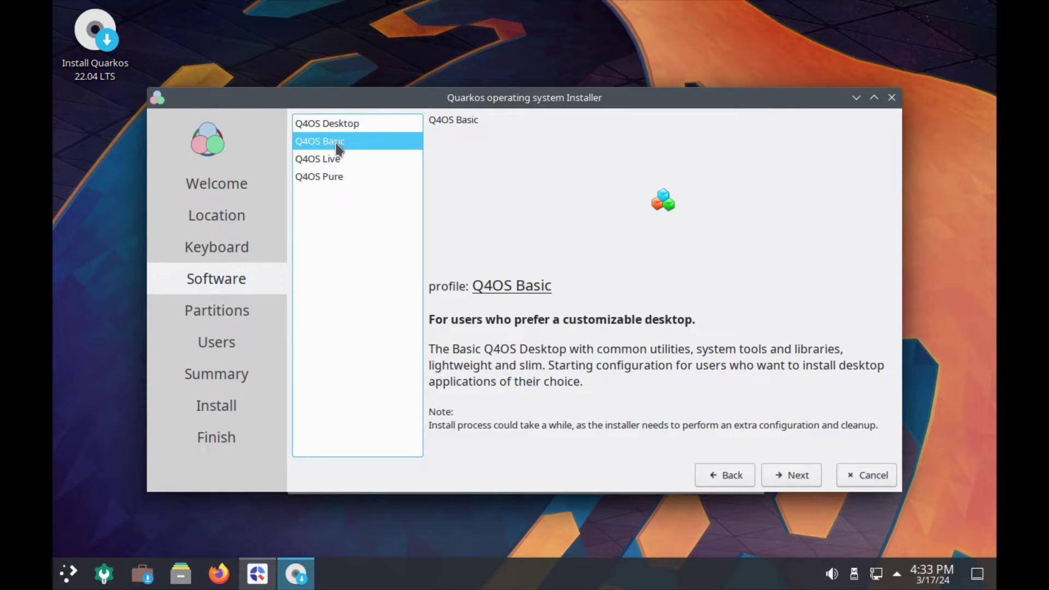
left_click(330, 161)
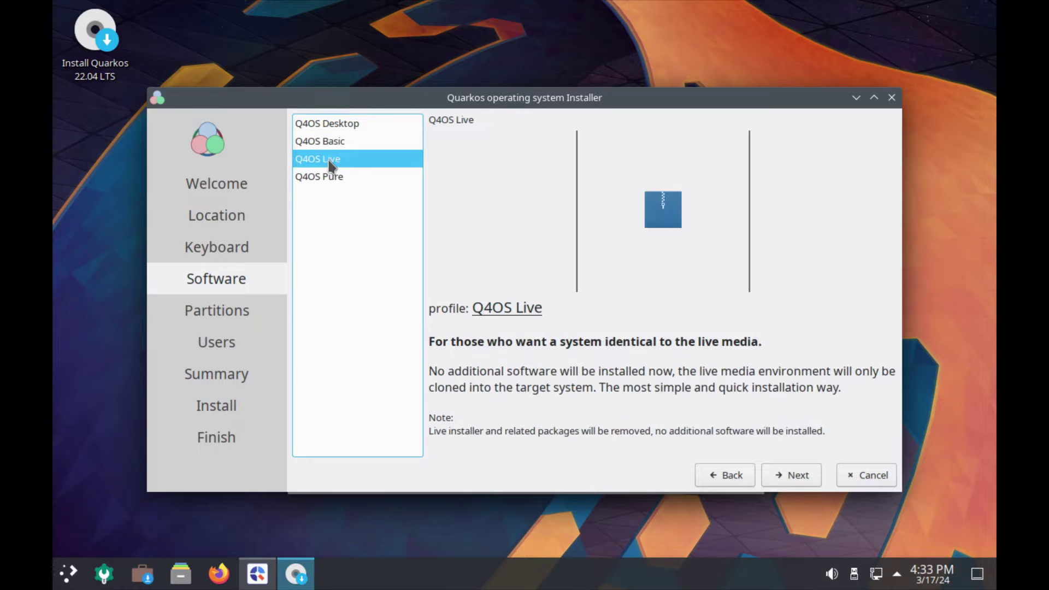
left_click(331, 181)
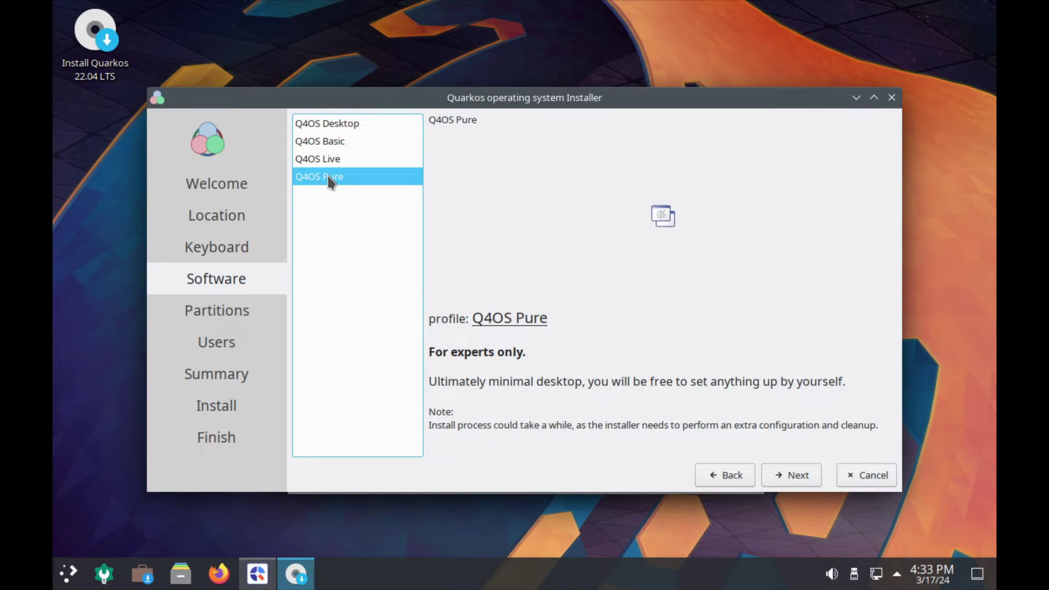
left_click(328, 123)
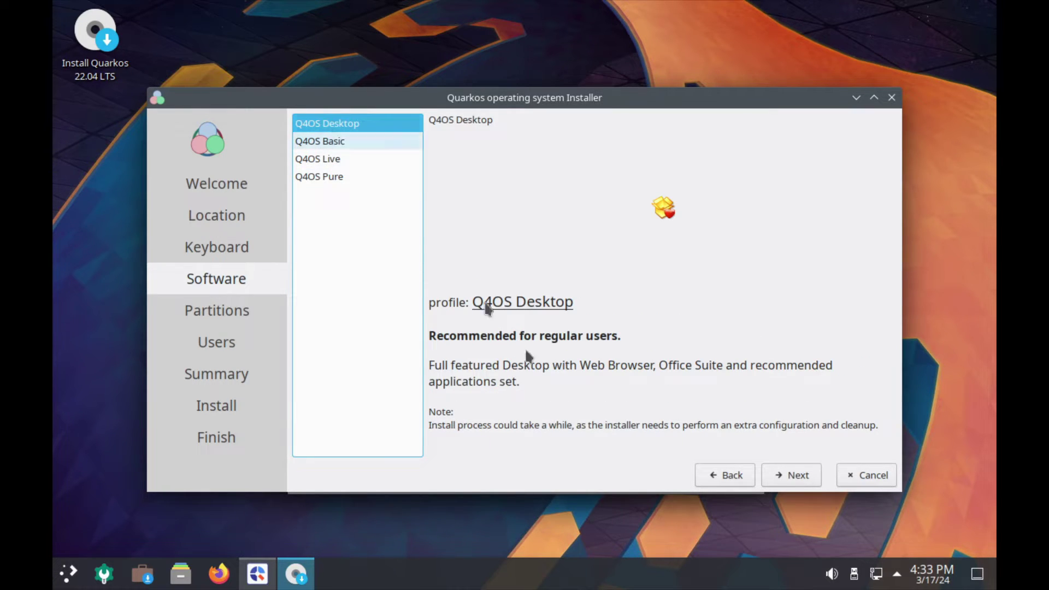
left_click(798, 480)
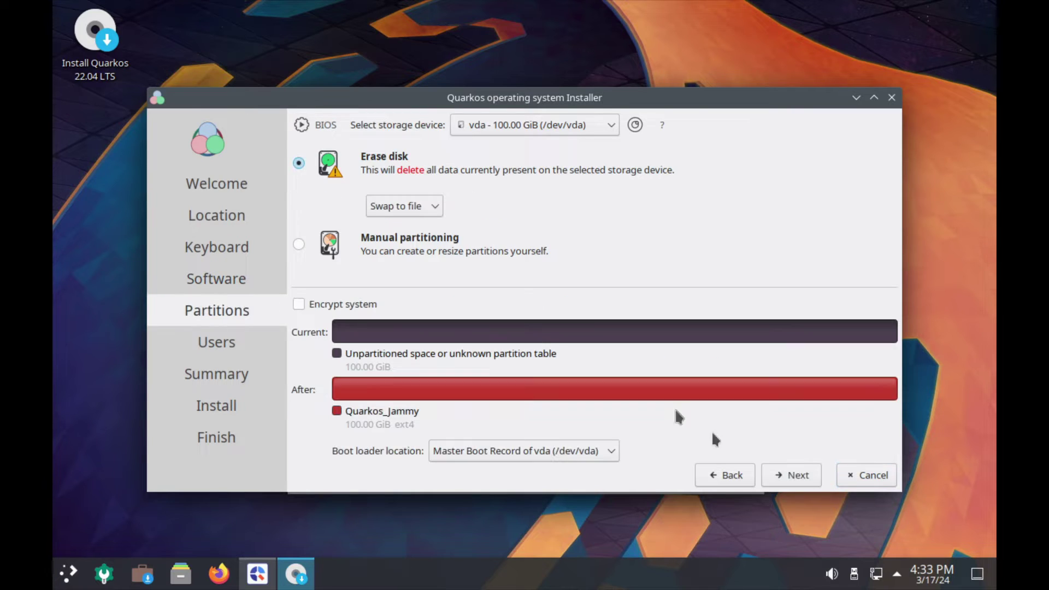
left_click(799, 477)
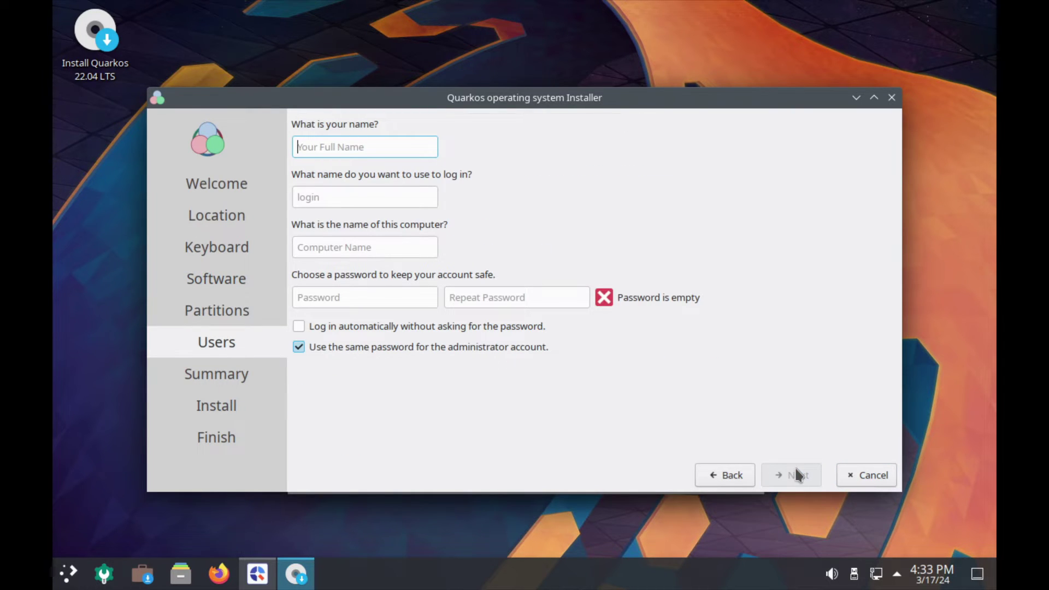
Fill in the user name, password and password confirmation fields on the Users page.
key("Tab")
key("Tab")
key("Tab")
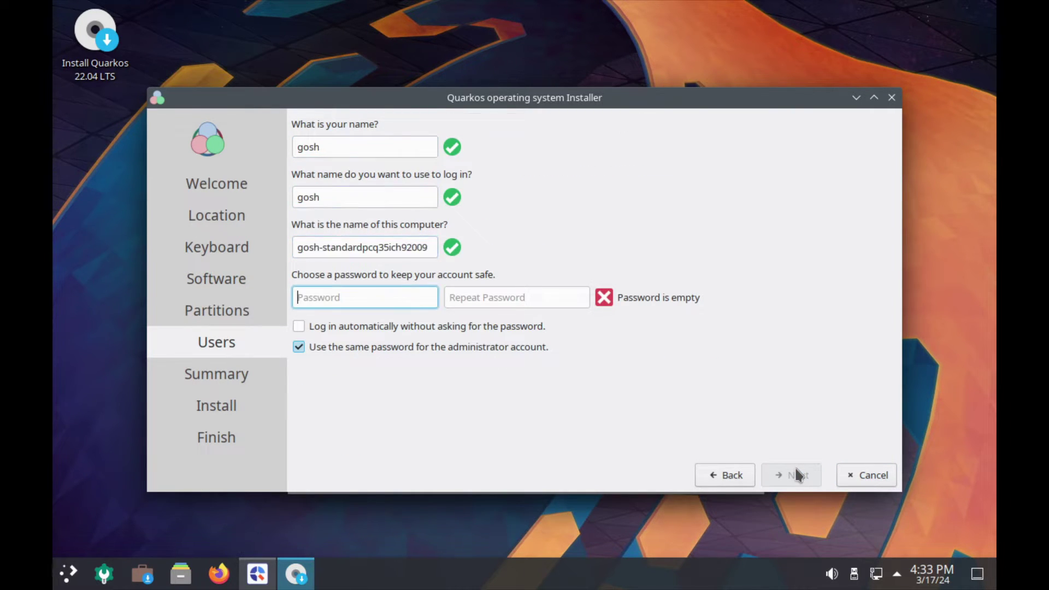
key("Tab")
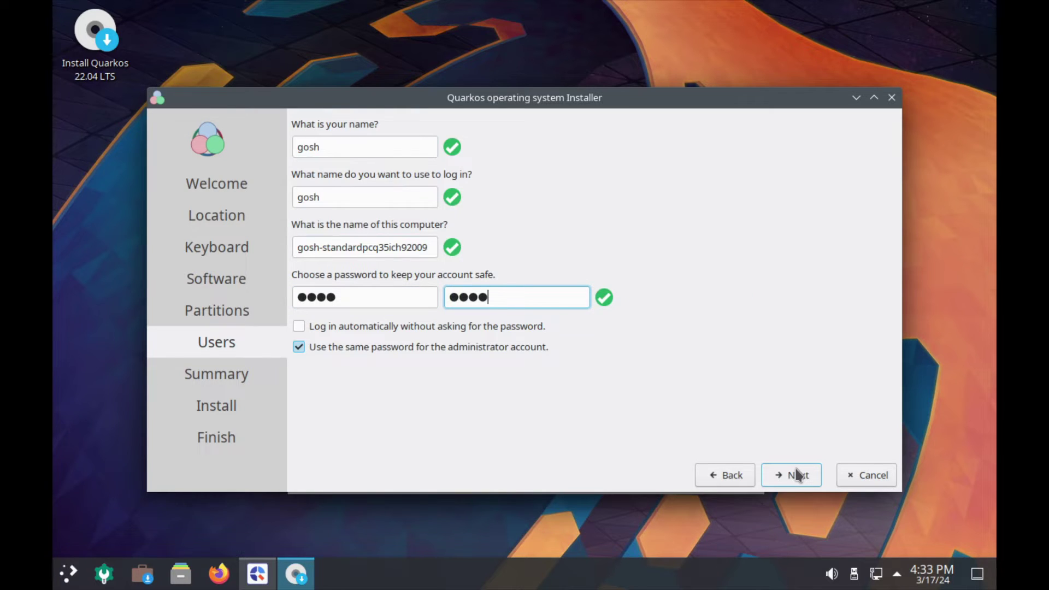
Review the summary, start and confirm the installation, then finish and restart.
left_click(797, 475)
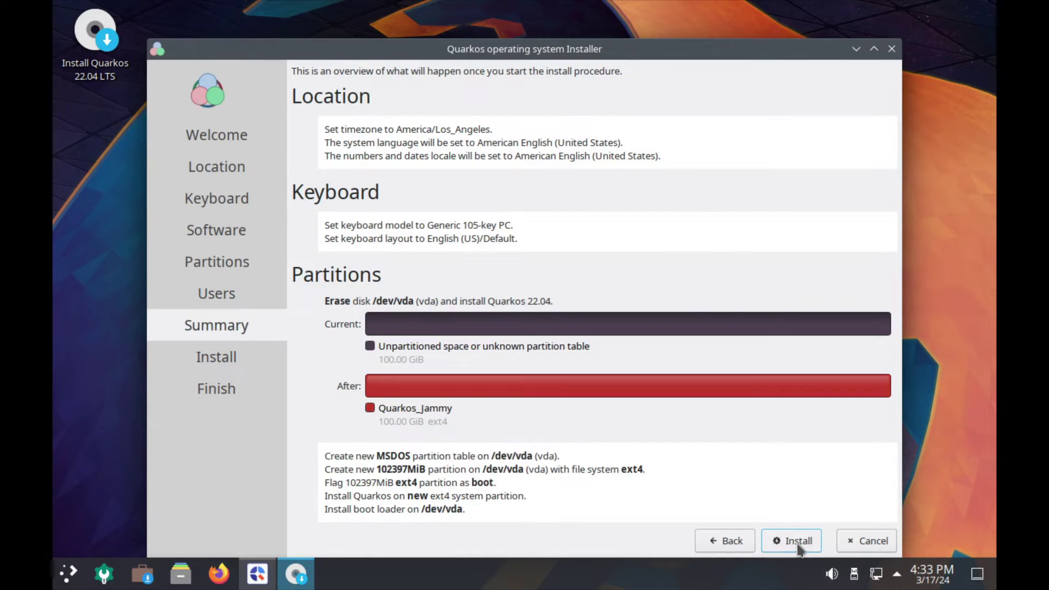
left_click(798, 543)
left_click(588, 312)
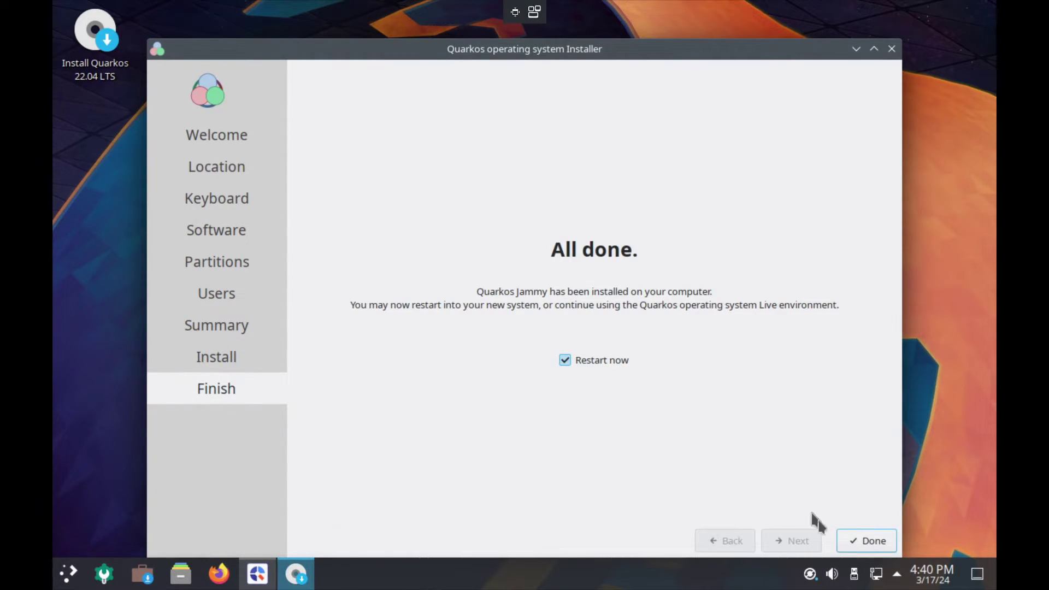
left_click(873, 549)
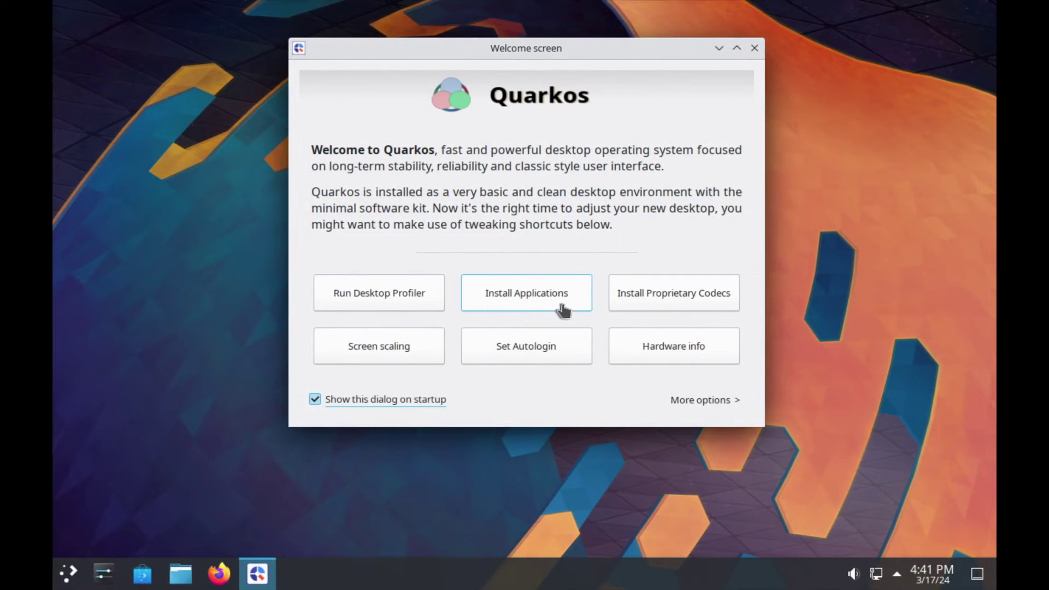
Open Install Applications, scroll through the Software Centre list and select Filezilla.
left_click(515, 296)
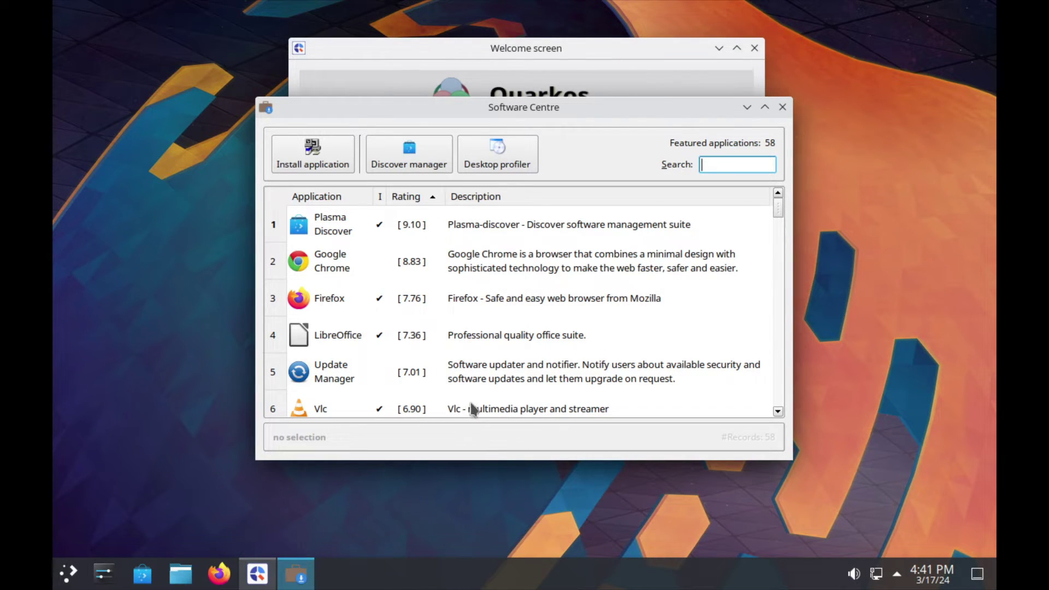
scroll(446, 387, "down", 15)
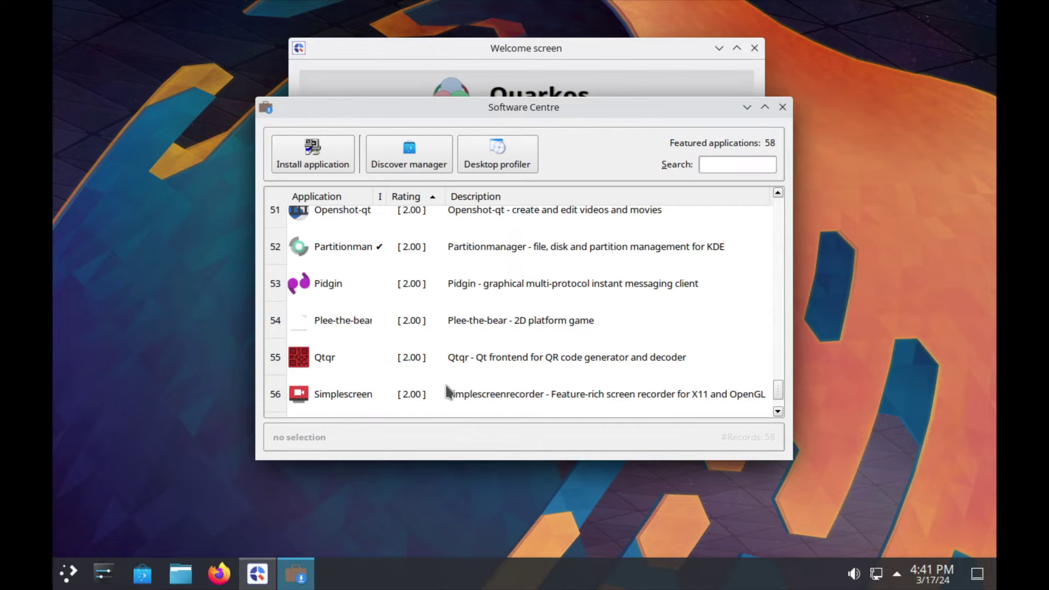
scroll(447, 388, "up", 14)
scroll(448, 392, "up", 3)
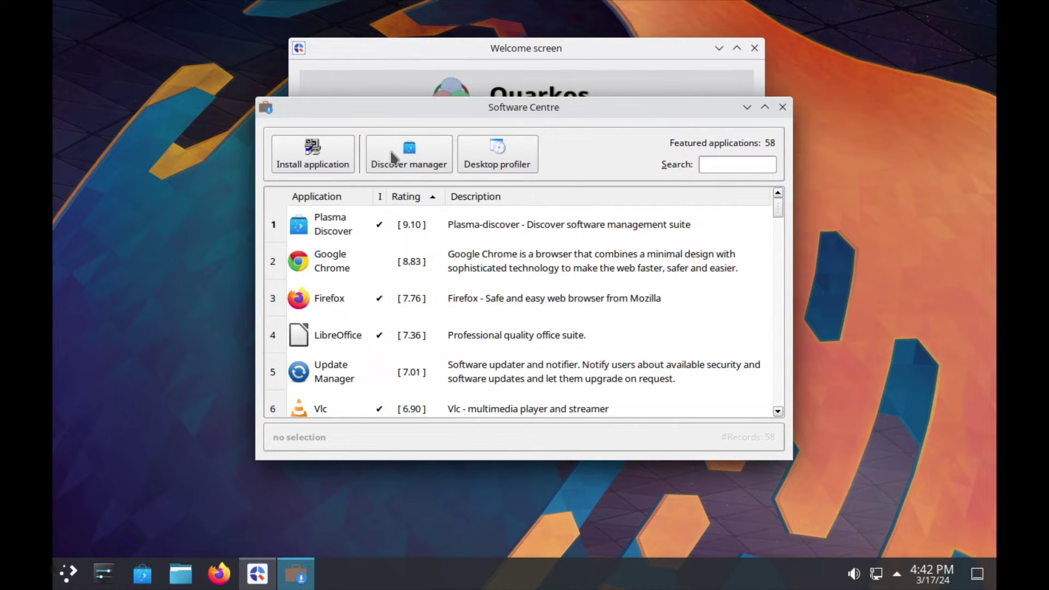
scroll(711, 244, "down", 10)
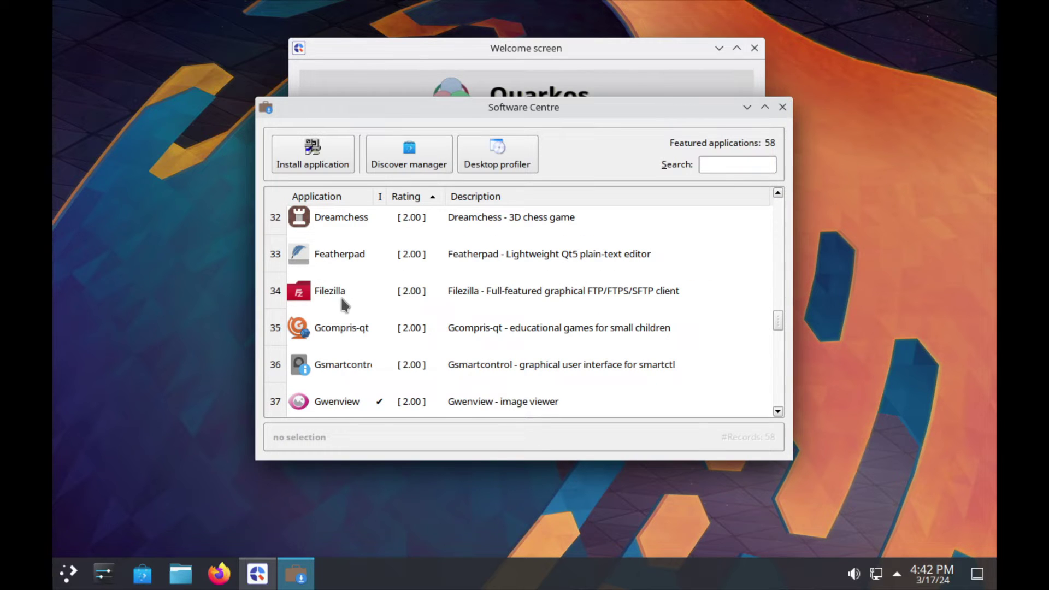
left_click(488, 295)
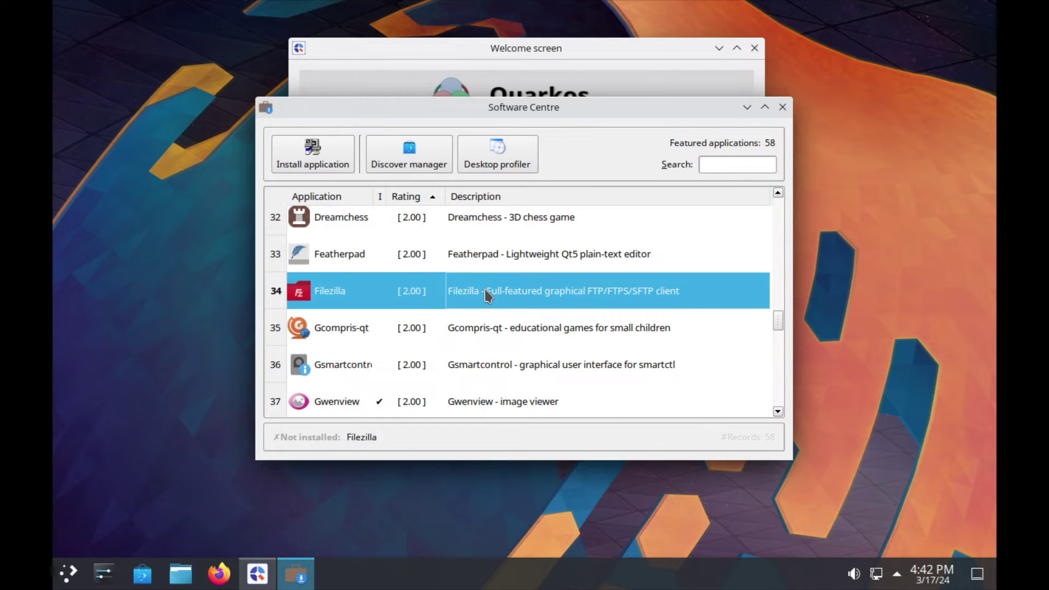
Run the Filezilla setup wizard through Next, Install and Finish.
double_click(488, 296)
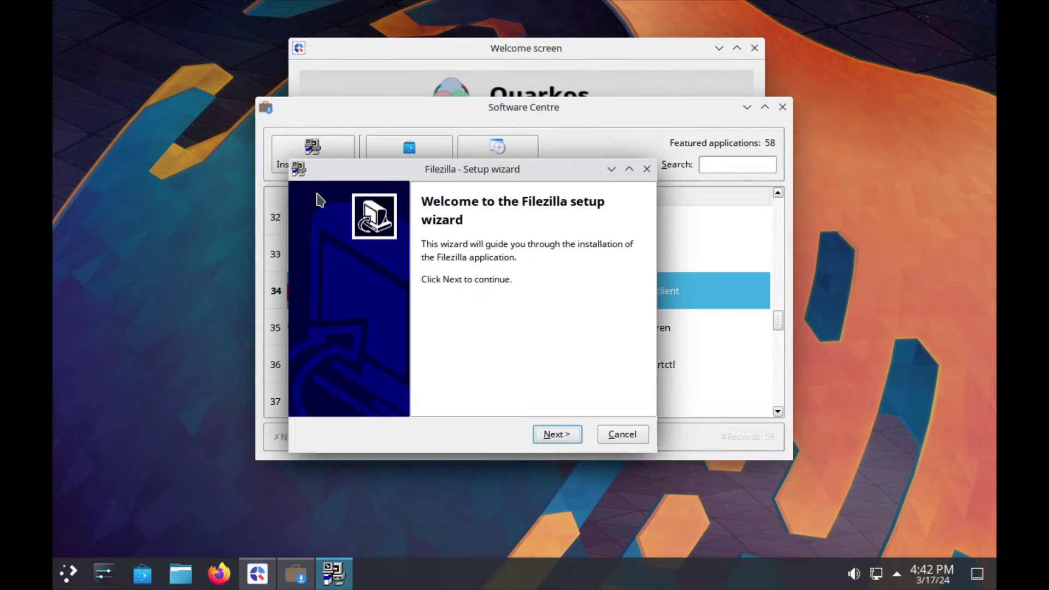
left_click(555, 434)
left_click(553, 435)
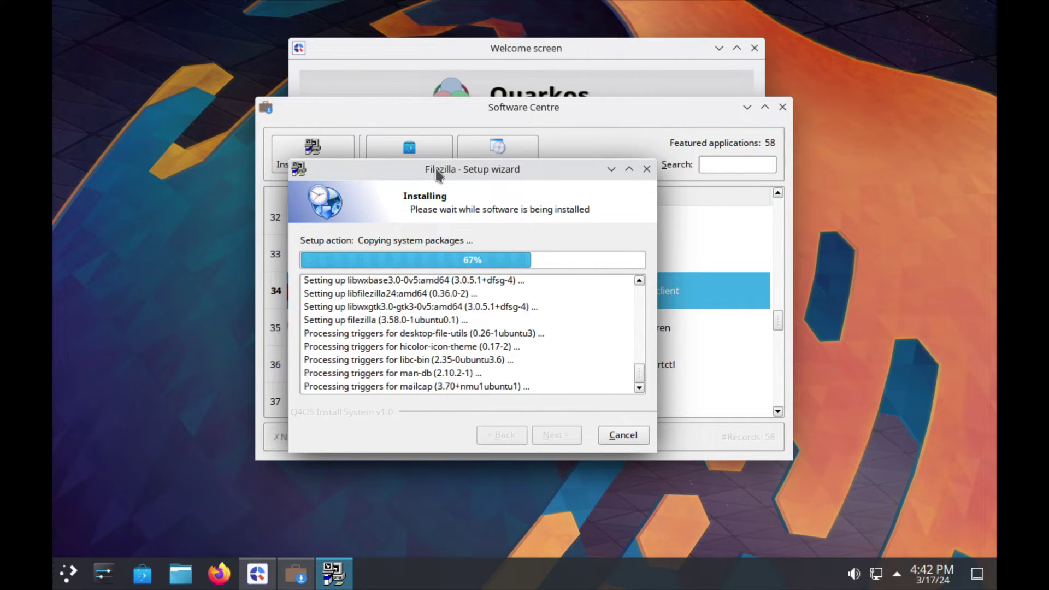
left_click(561, 436)
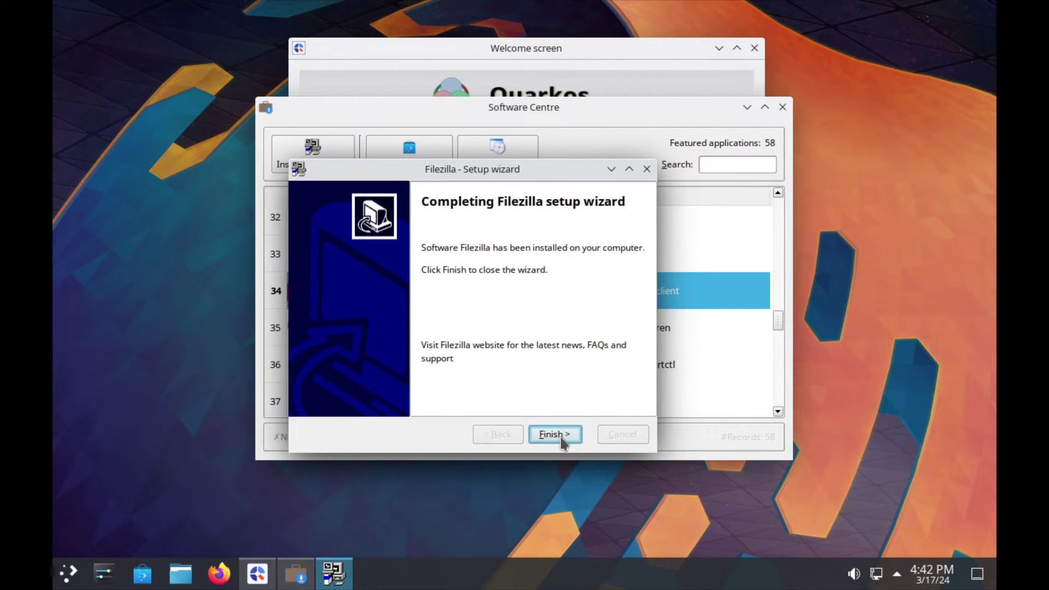
left_click(562, 436)
Launch FileZilla from the launcher's Internet category, dismiss its welcome message, and close it.
left_click(54, 585)
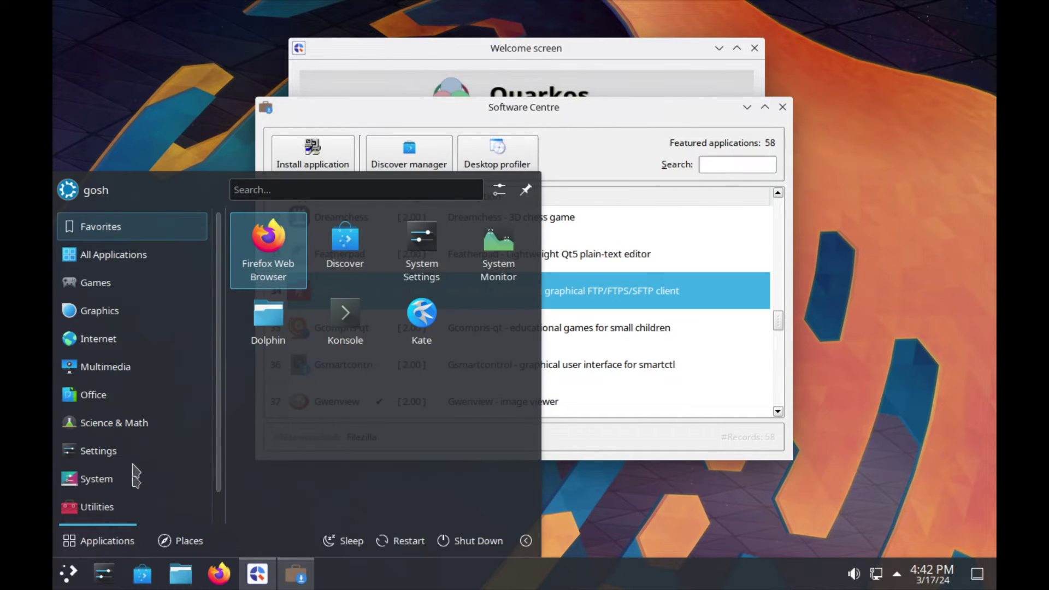
left_click(121, 343)
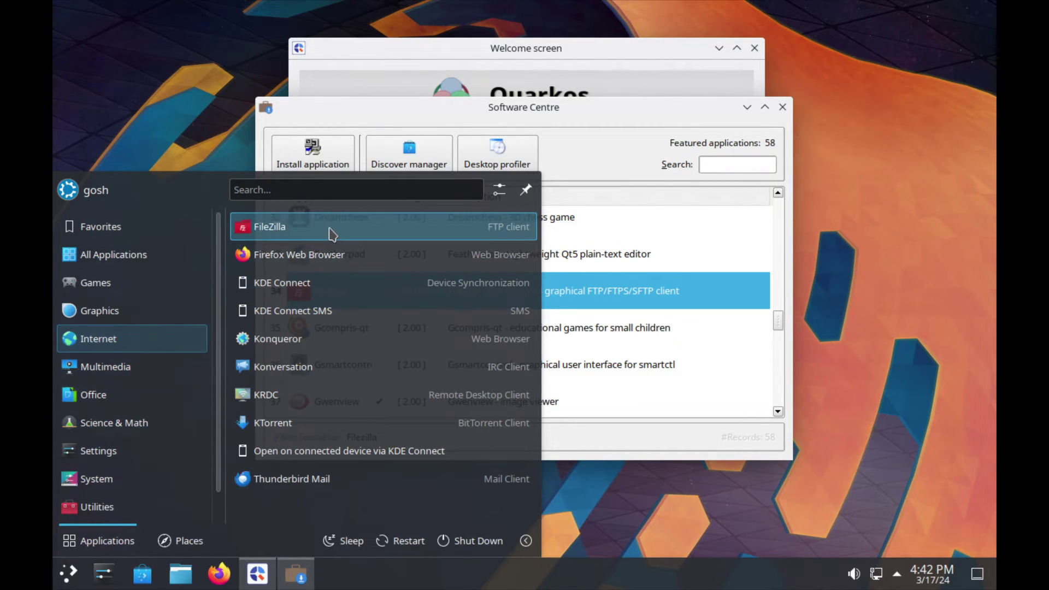
left_click(328, 227)
left_click(624, 414)
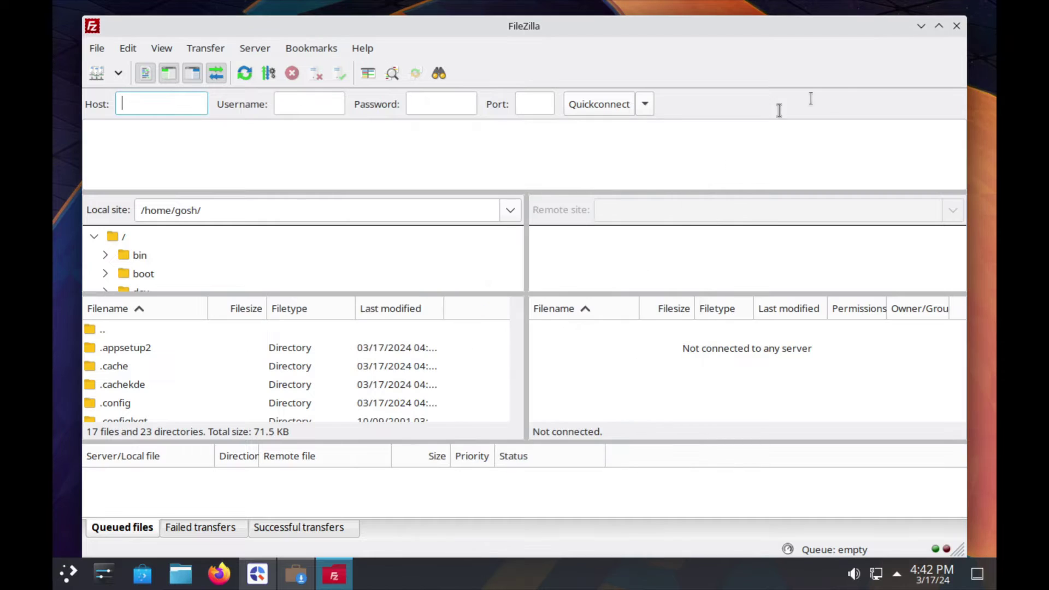
left_click(955, 27)
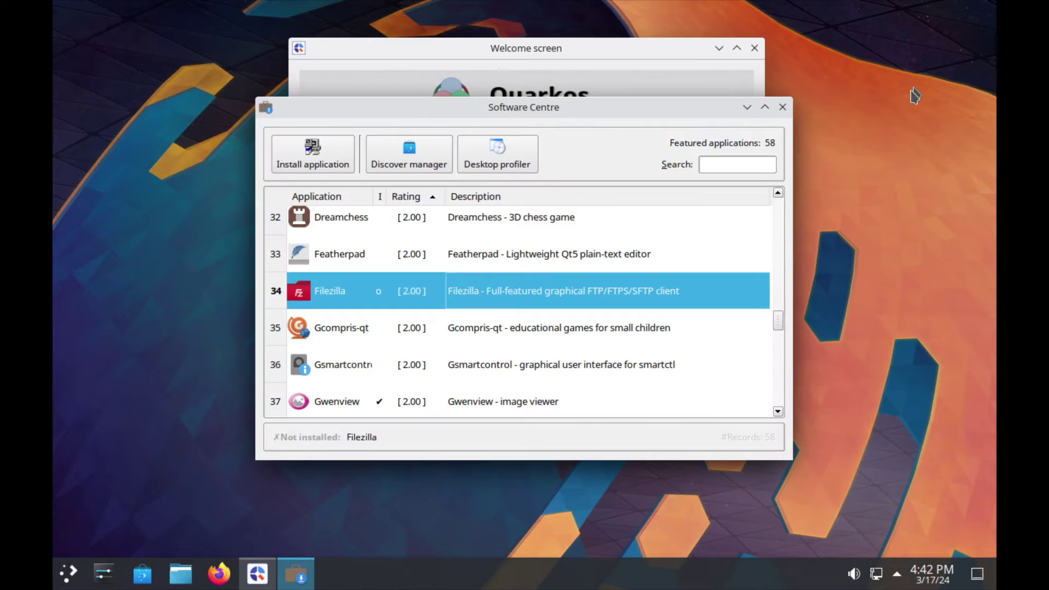
Close Software Centre, cancel the proprietary codecs wizard, and open Hardware info from More options.
left_click(782, 107)
left_click(647, 305)
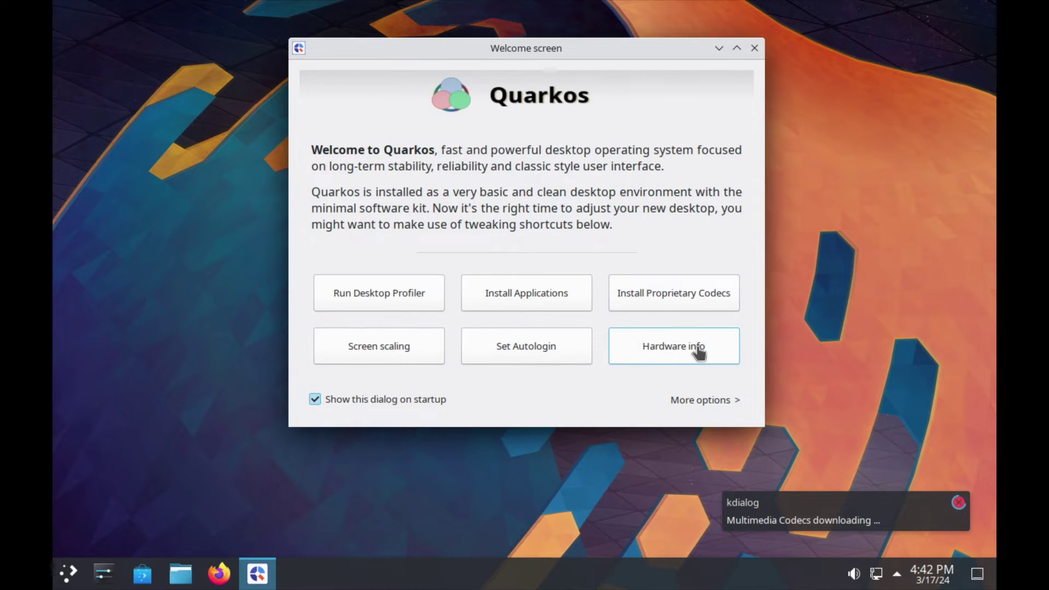
left_click(615, 434)
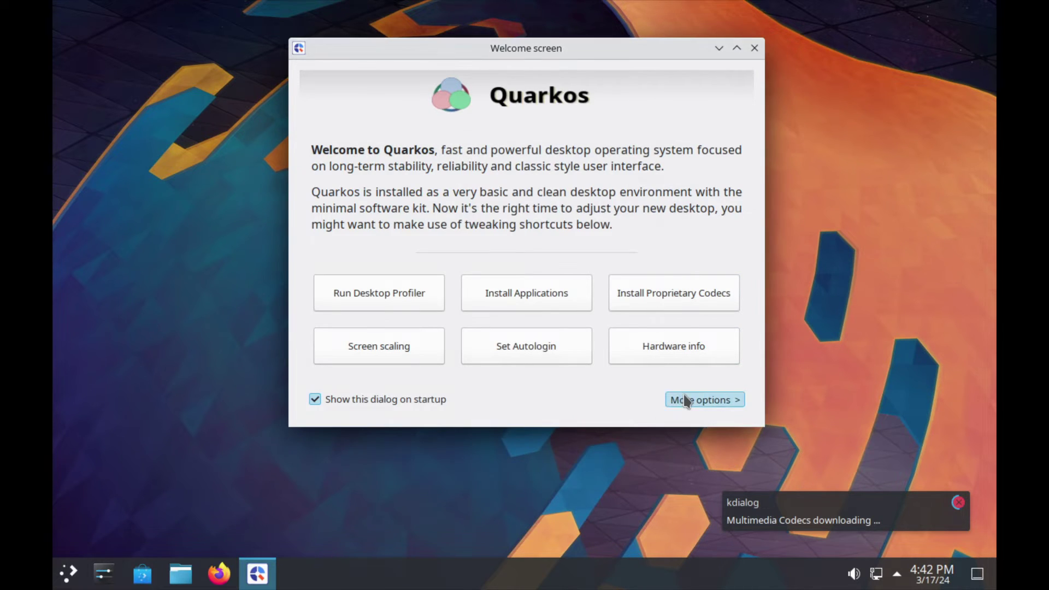
left_click(687, 400)
left_click(678, 358)
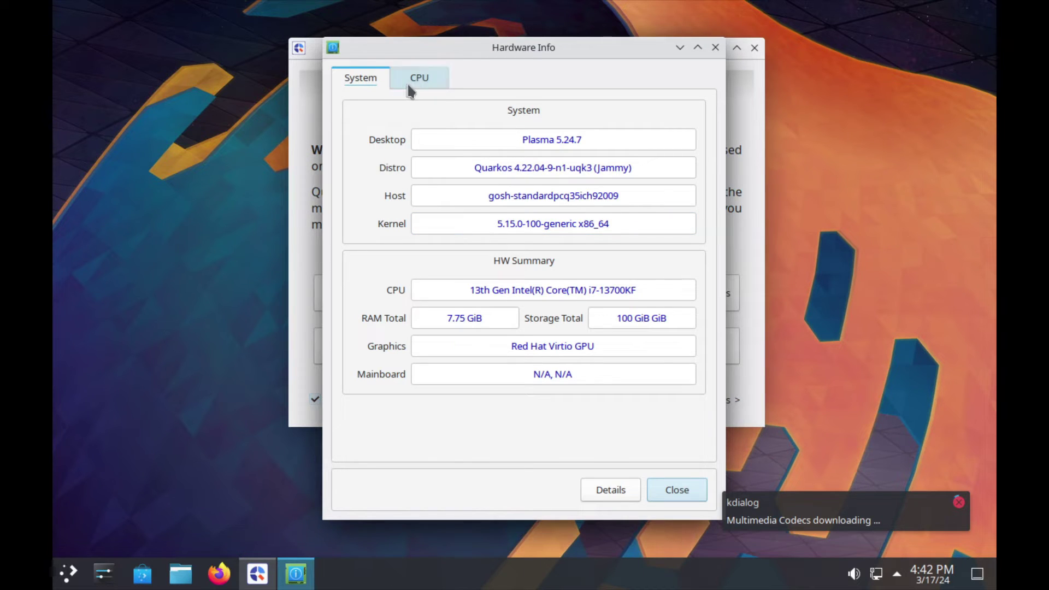
Browse the CPU and System tabs, selecting the kernel version and distribution name, then close Hardware Info.
left_click(409, 81)
left_click(366, 79)
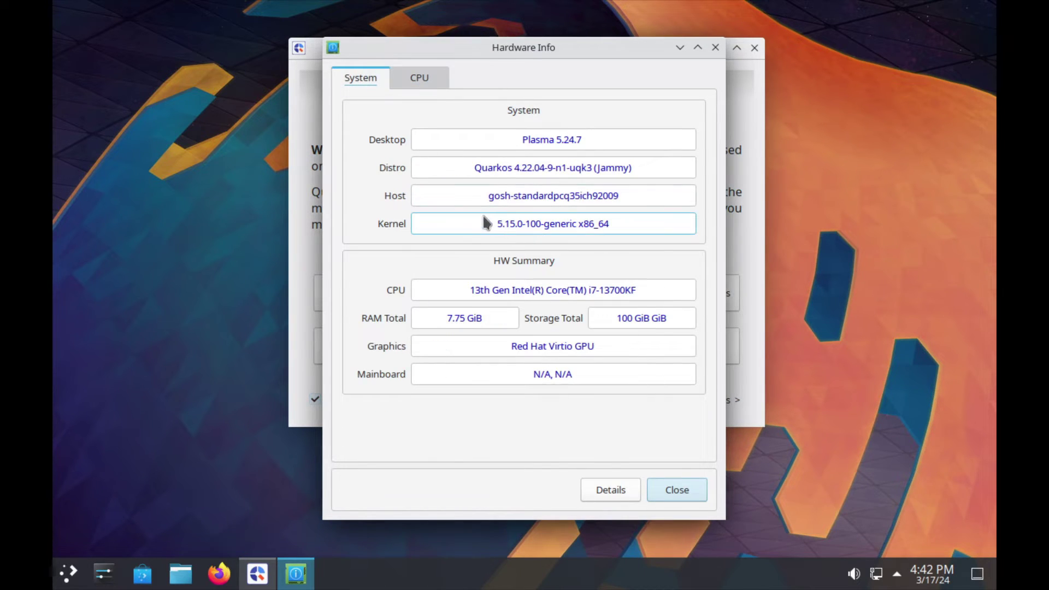
left_click_drag(485, 220, 659, 228)
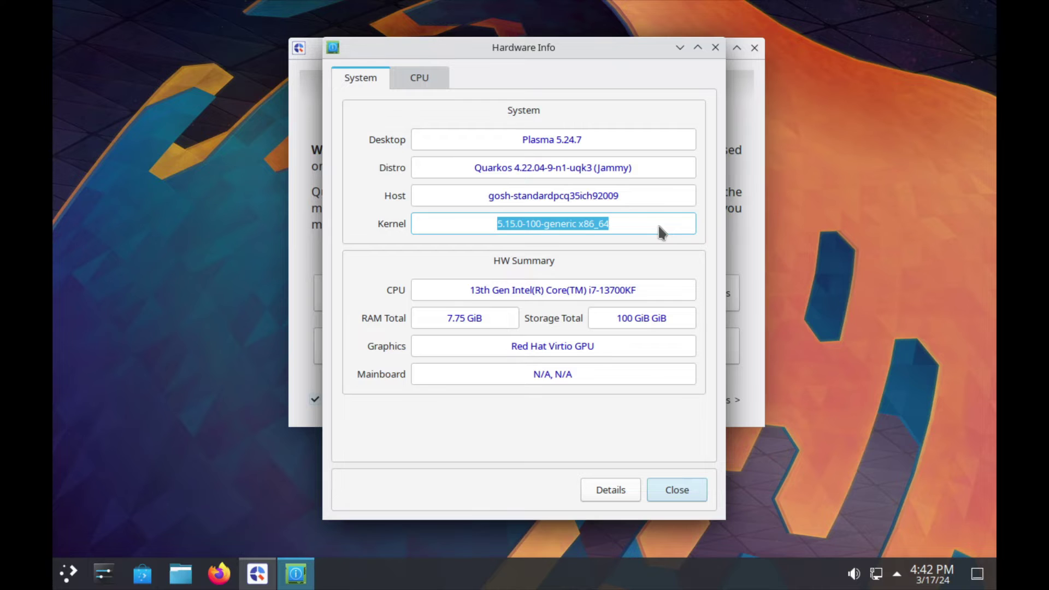
left_click(411, 77)
left_click(358, 79)
left_click_drag(473, 168, 628, 172)
left_click(689, 492)
Close the Welcome screen and apply the Q4OS Debonaire global theme in System Settings.
left_click(755, 48)
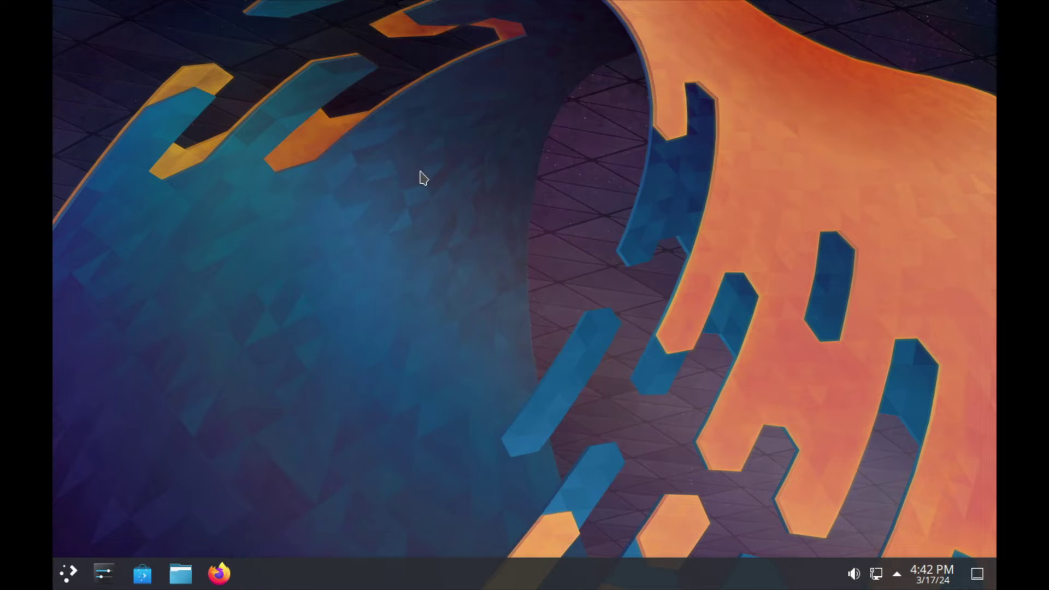
right_click(420, 173)
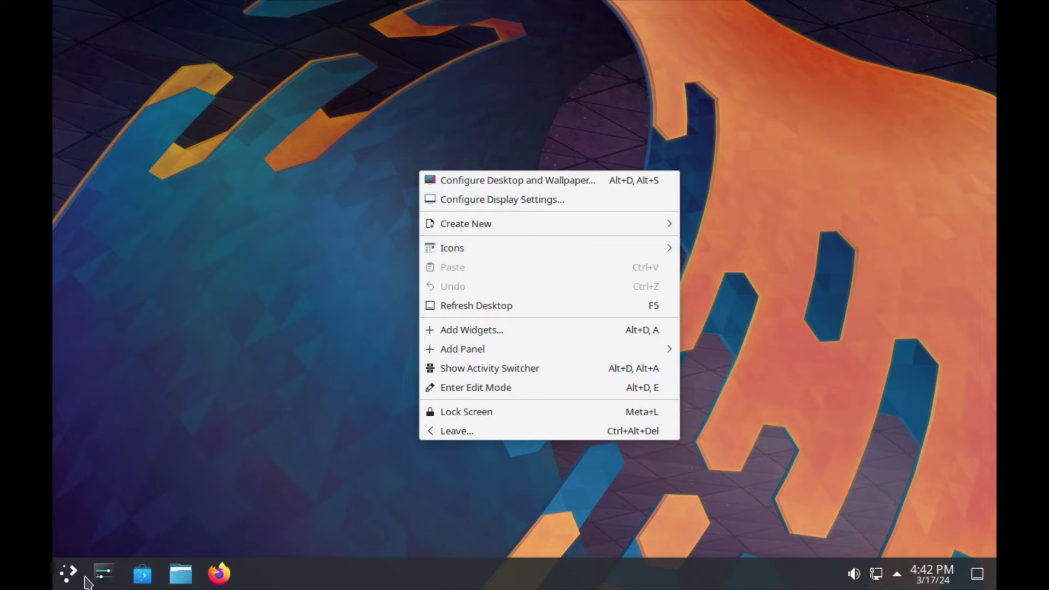
left_click(104, 577)
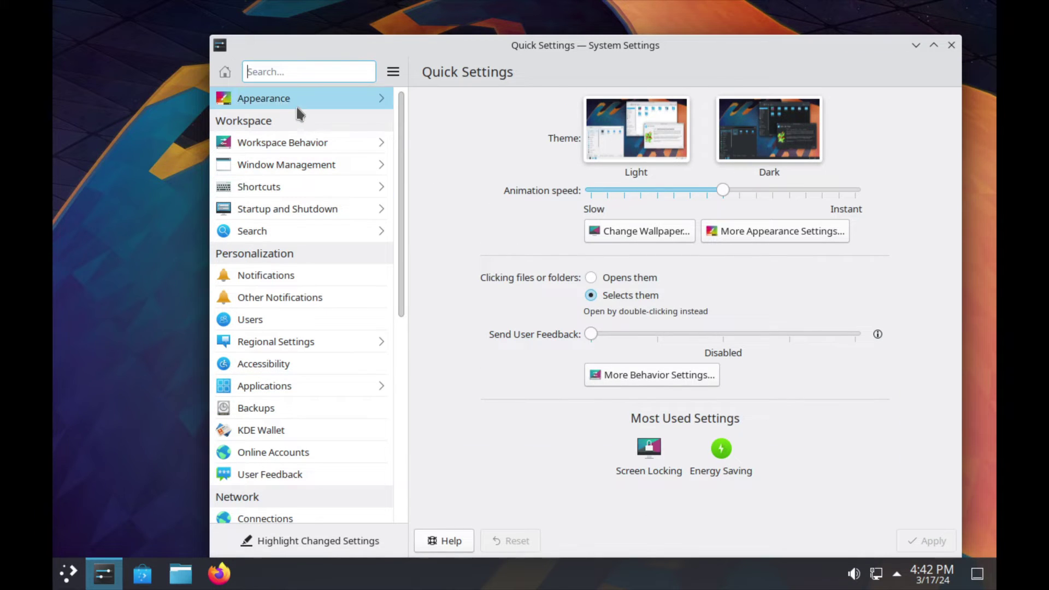
left_click(296, 105)
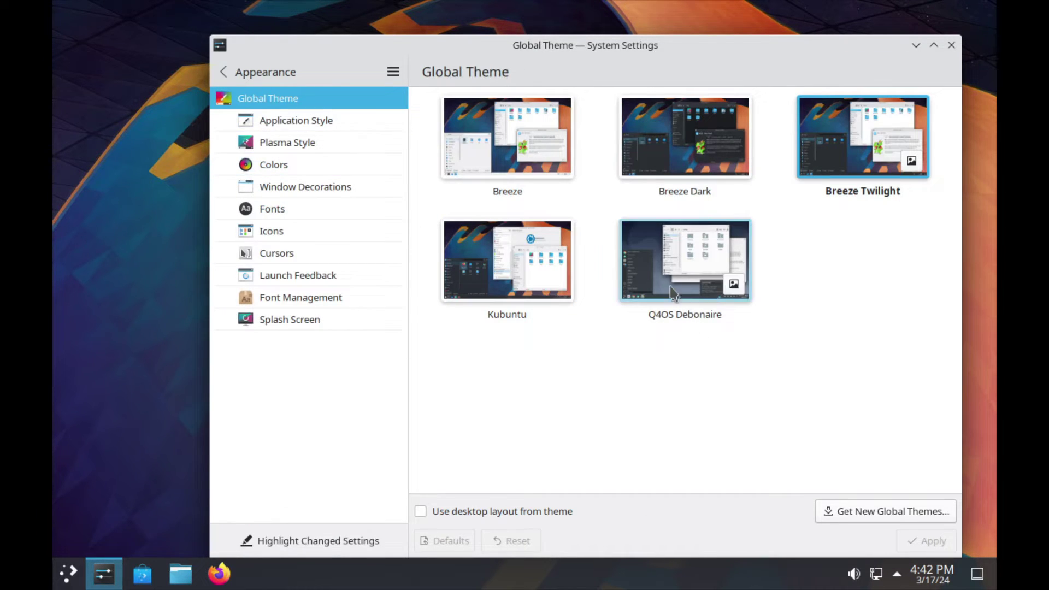
left_click(668, 275)
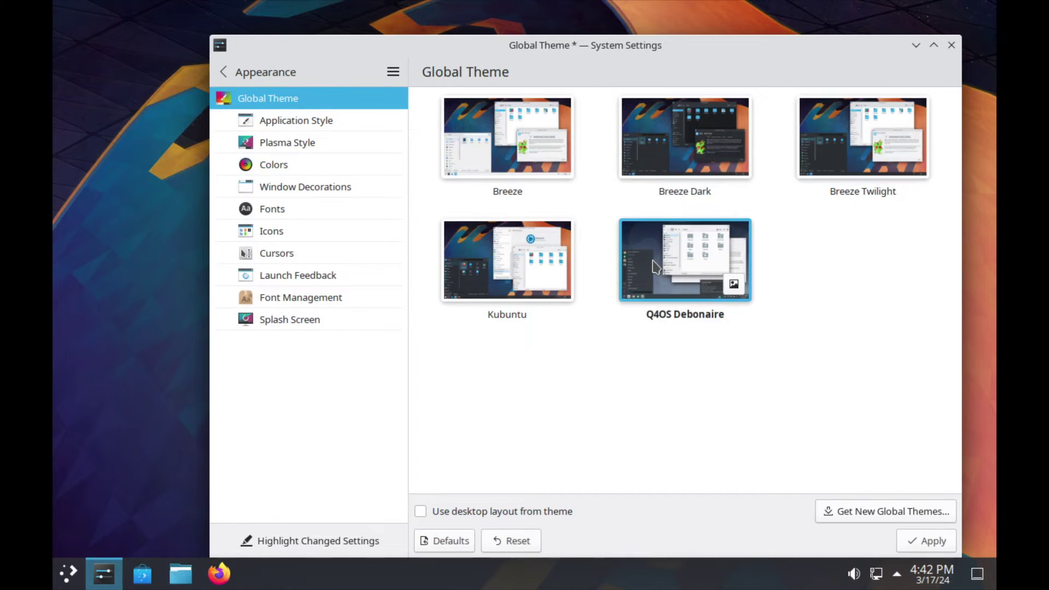
left_click(927, 542)
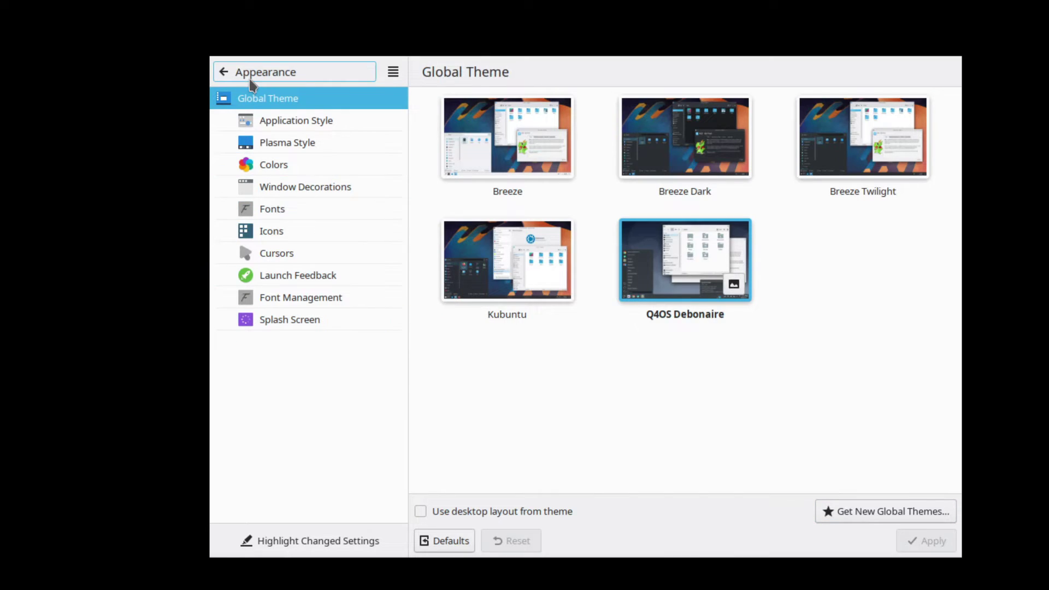
In Display and Monitor, change the screen resolution to one higher than 1280x800.
left_click(241, 78)
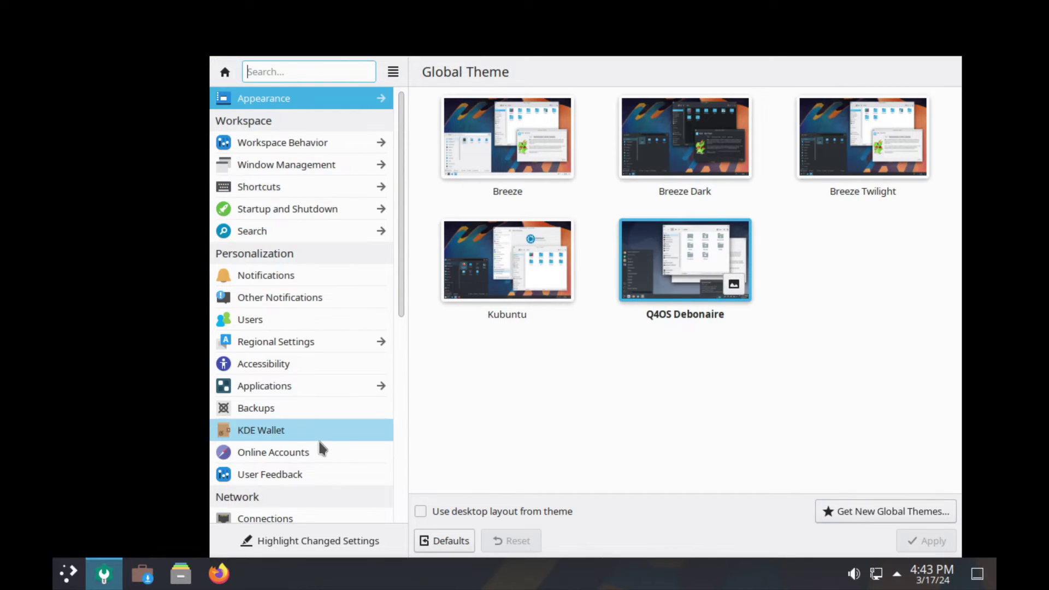
scroll(319, 440, "down", 6)
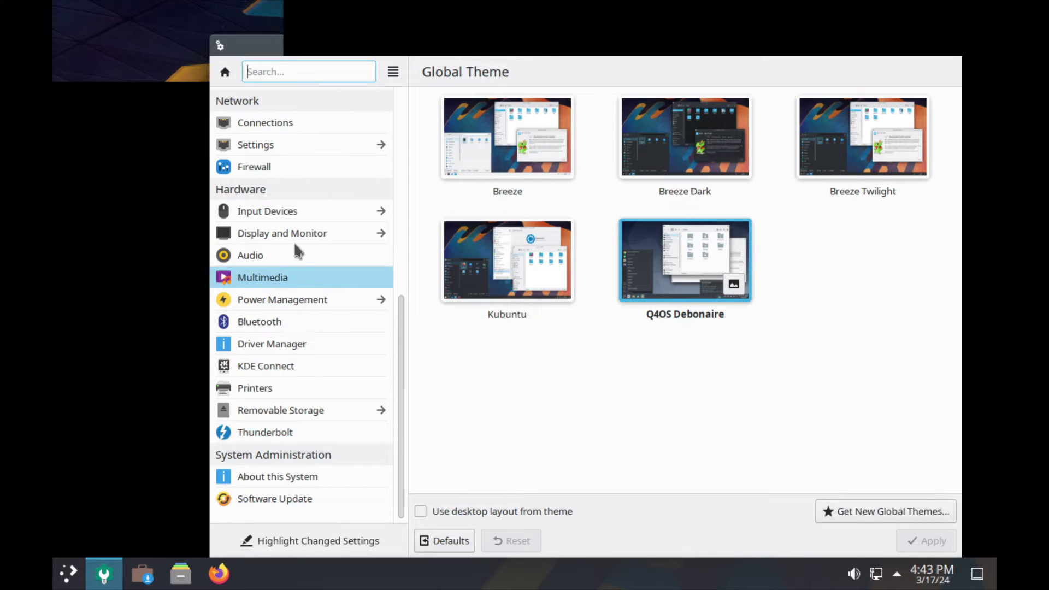
left_click(381, 234)
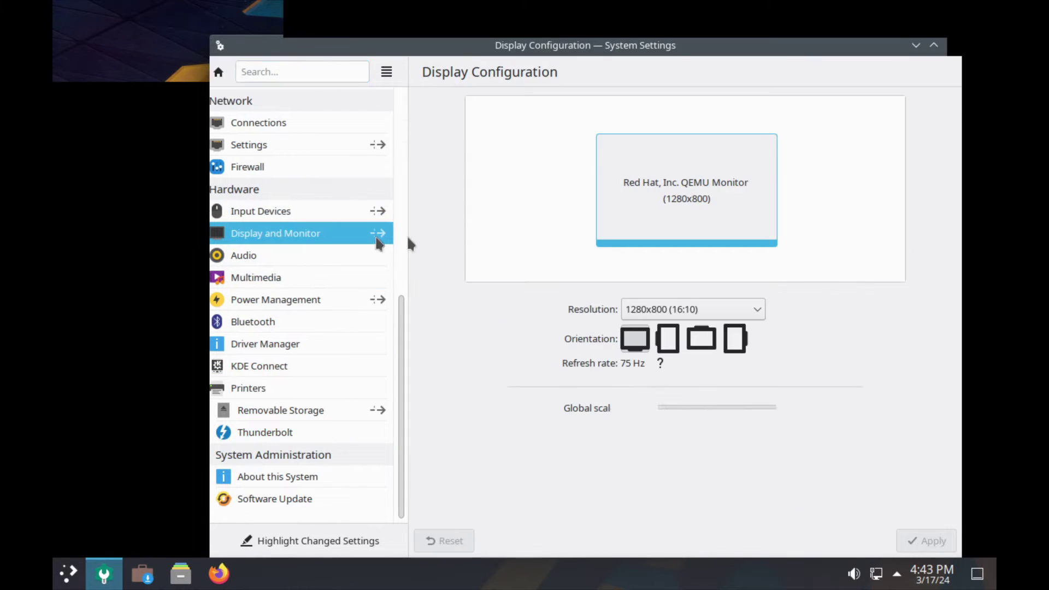
left_click(678, 315)
left_click(757, 92)
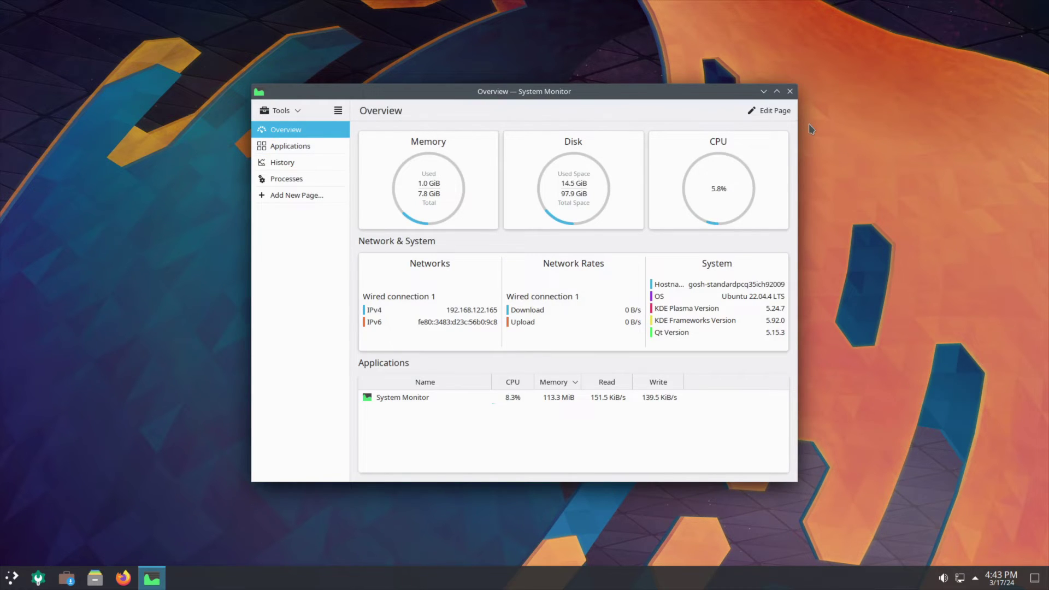
Close System Monitor and browse the launcher's Games, Graphics and Internet categories.
left_click(789, 92)
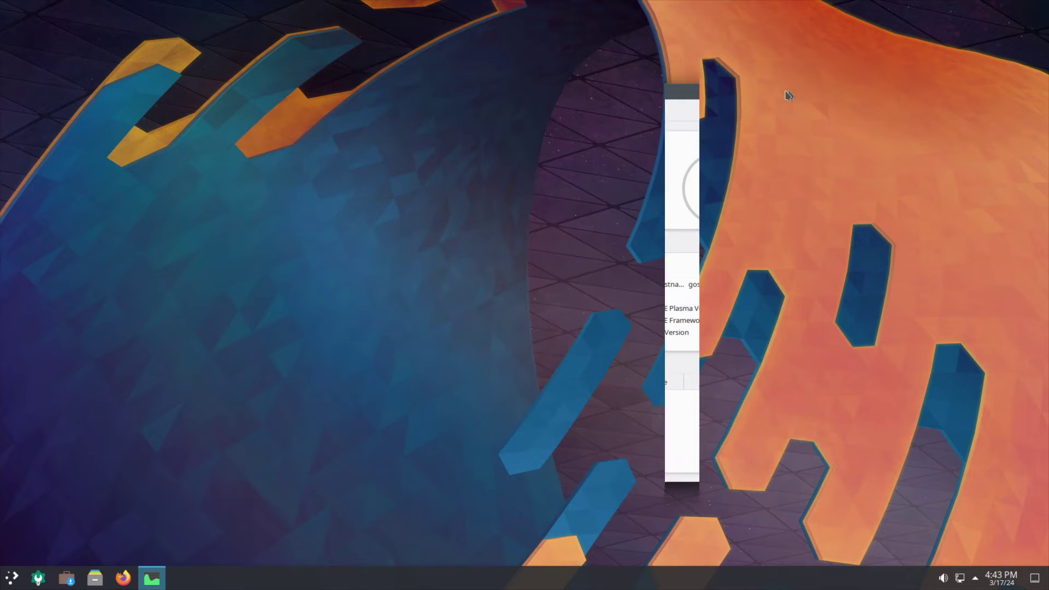
left_click(12, 578)
left_click(65, 361)
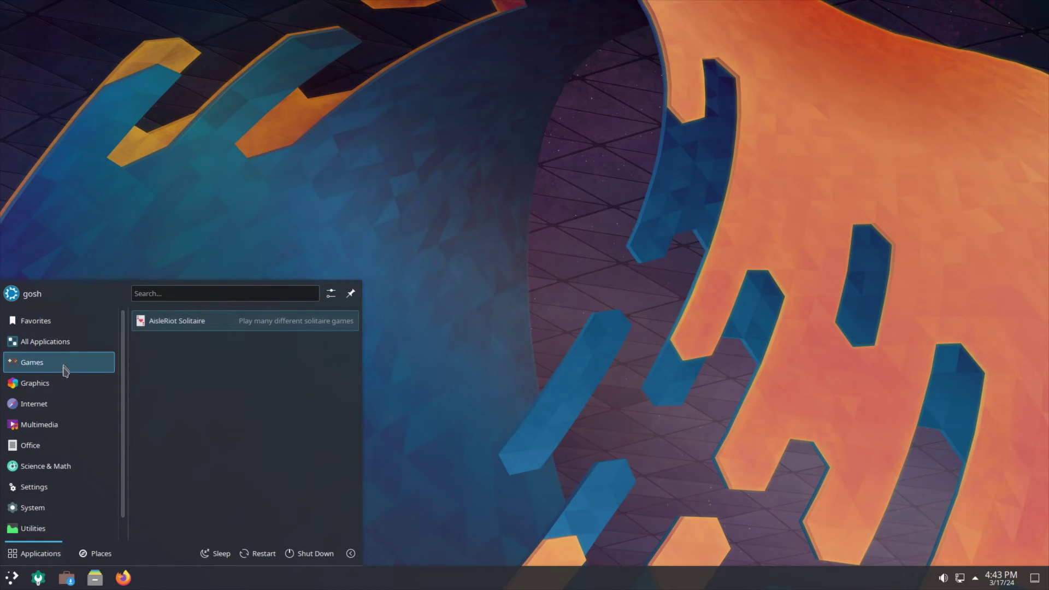
left_click(62, 386)
left_click(49, 407)
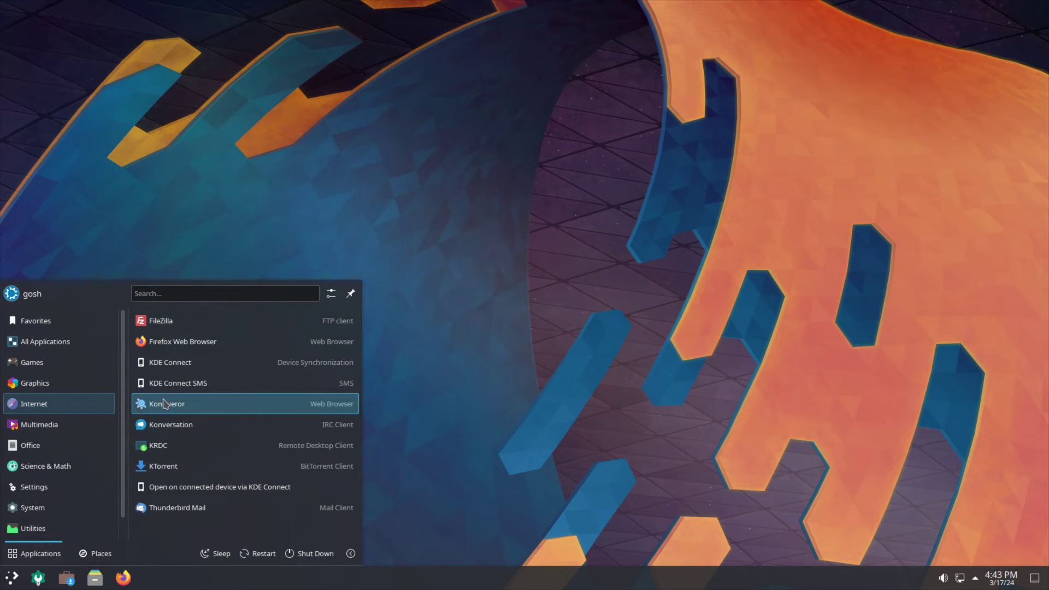
Launch Konqueror maximized, browse the empty Downloads folder, then return to the home folder.
left_click(235, 408)
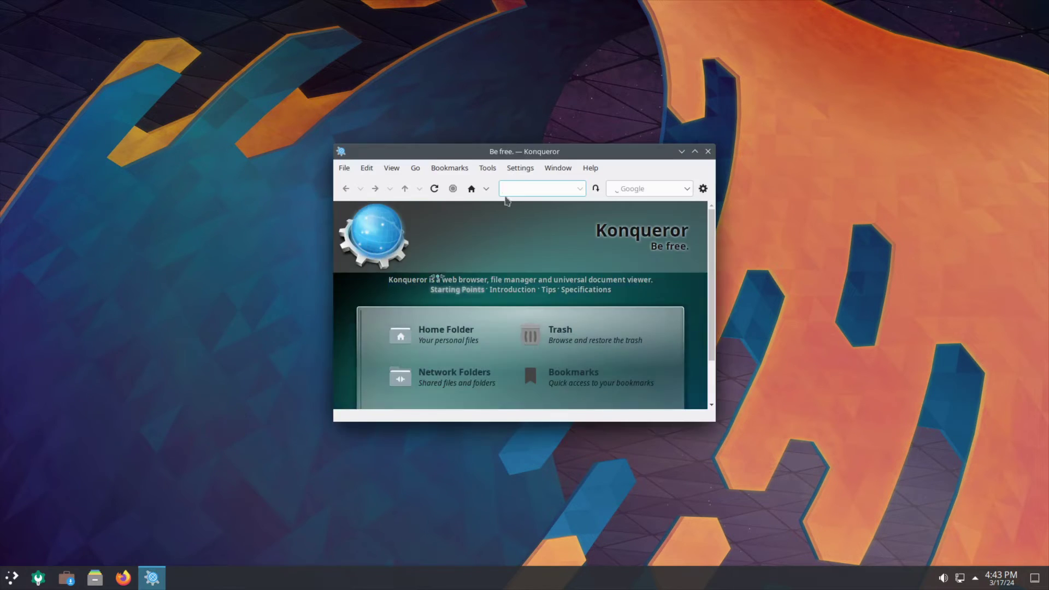
double_click(546, 150)
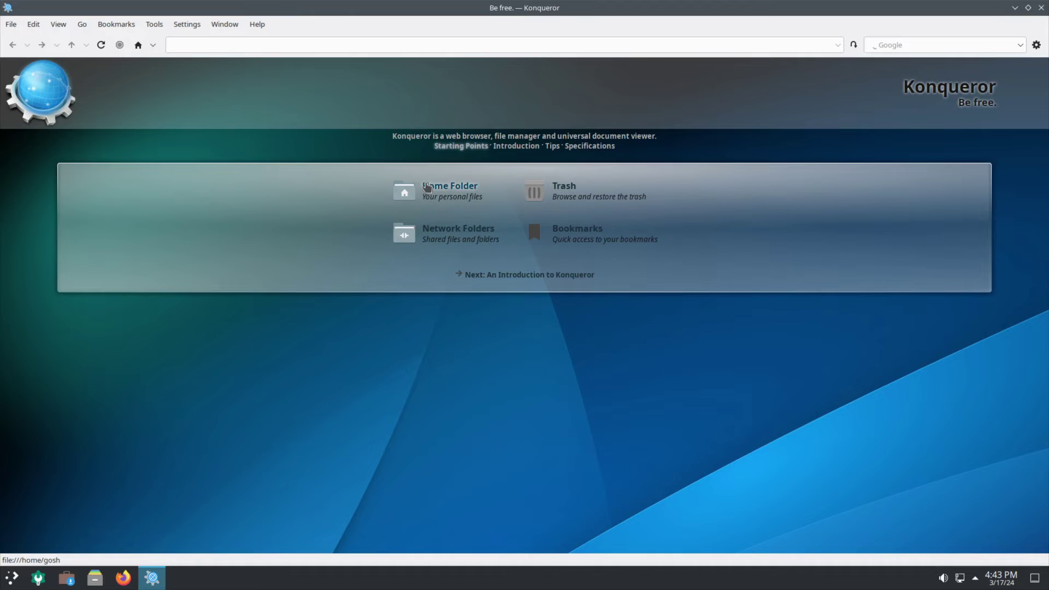
left_click(428, 187)
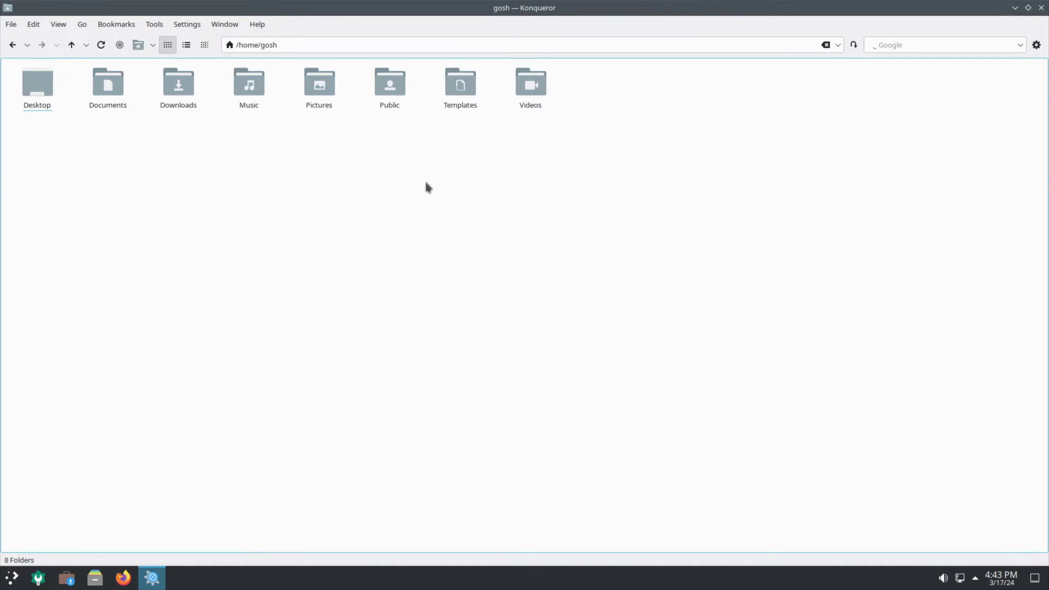
left_click(186, 83)
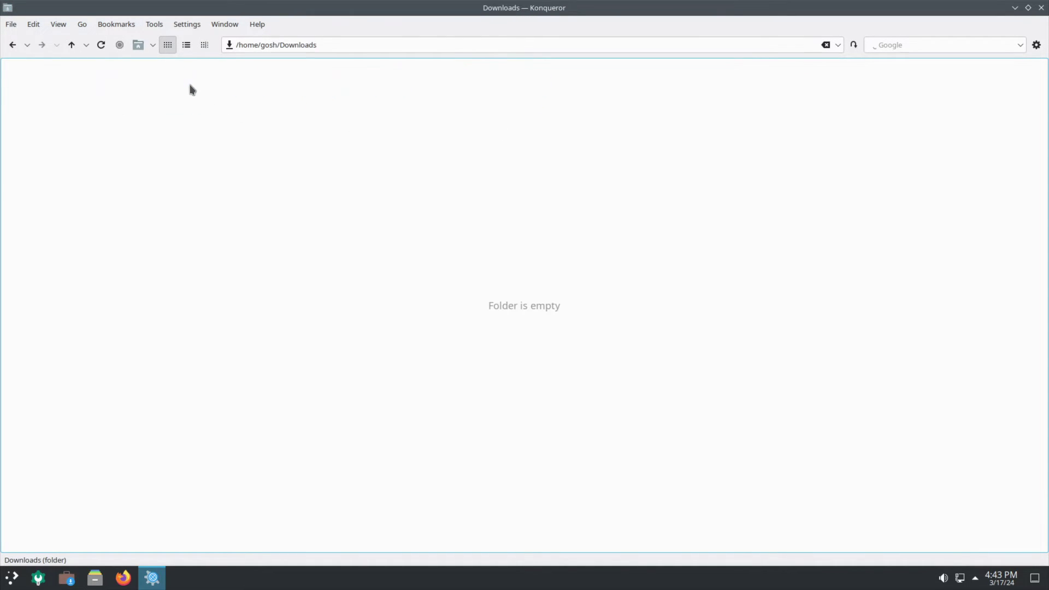
right_click(207, 135)
left_click(85, 115)
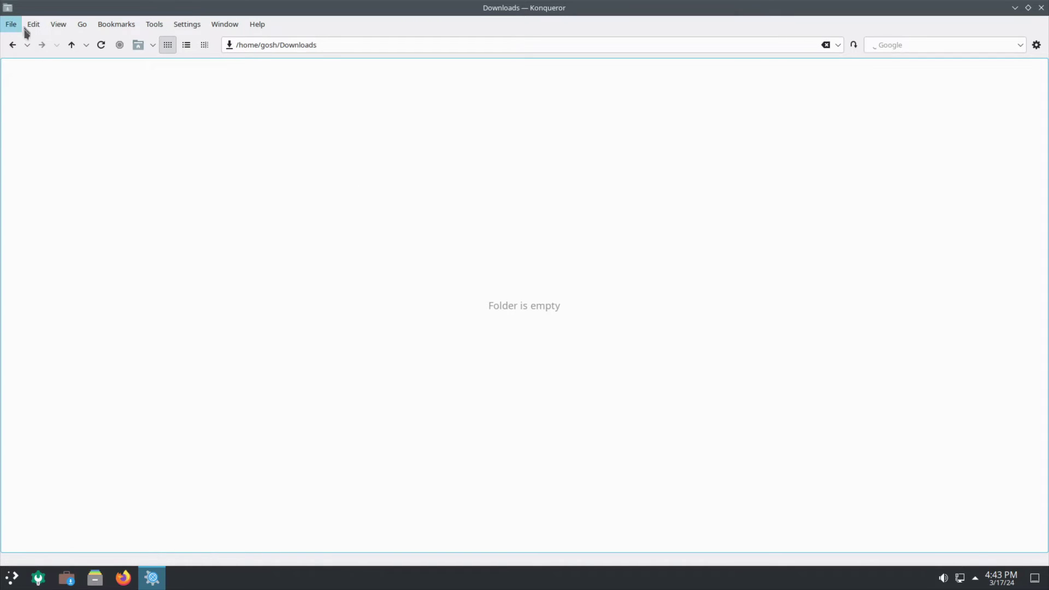
left_click(12, 45)
View About Konqueror, then open the Introduction and Tips & Tricks pages.
left_click(259, 25)
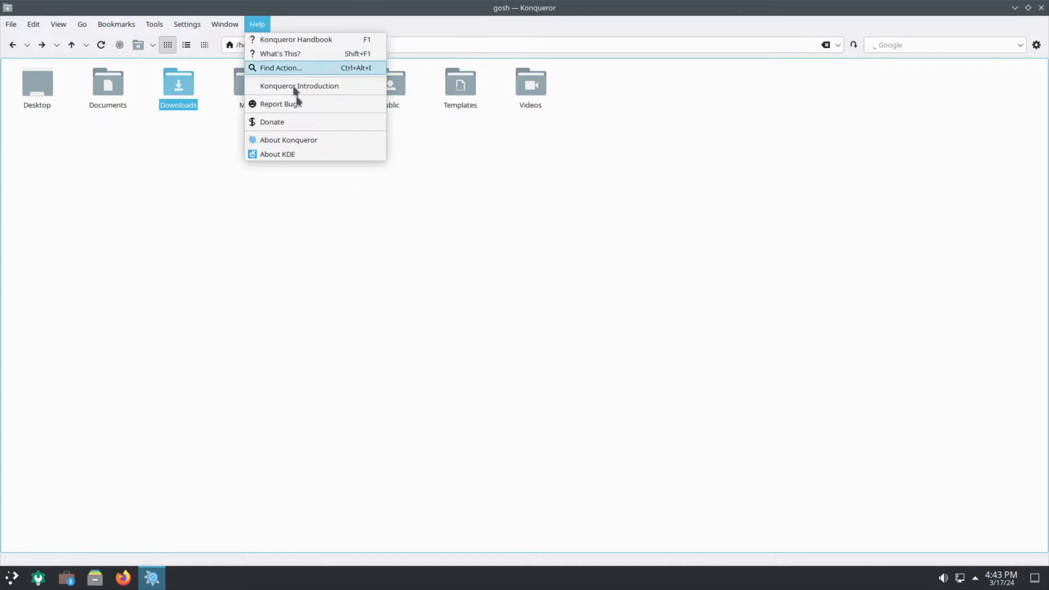
left_click(291, 143)
left_click(579, 336)
left_click(17, 47)
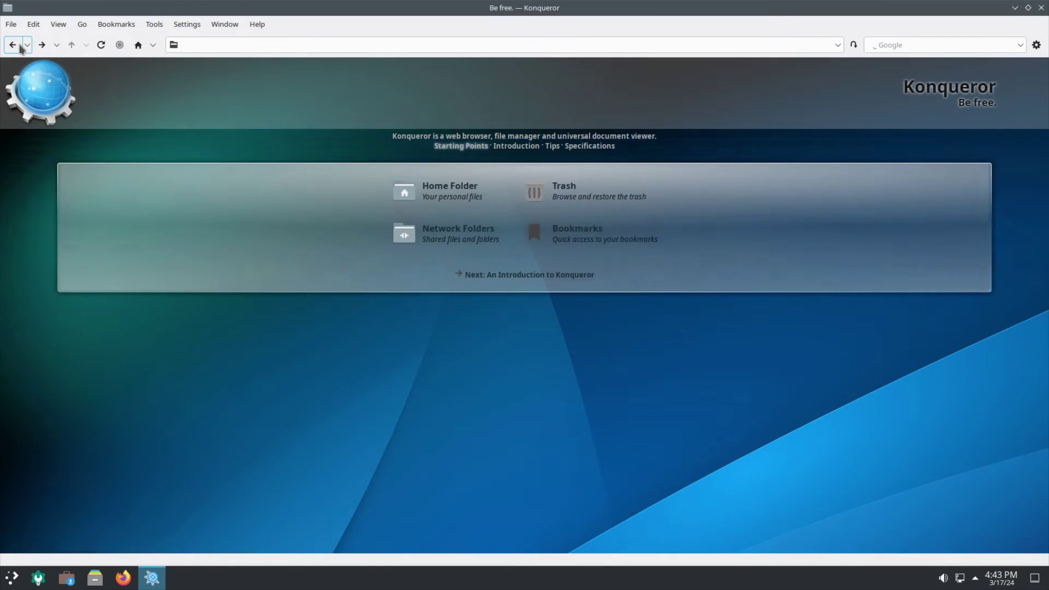
left_click(501, 276)
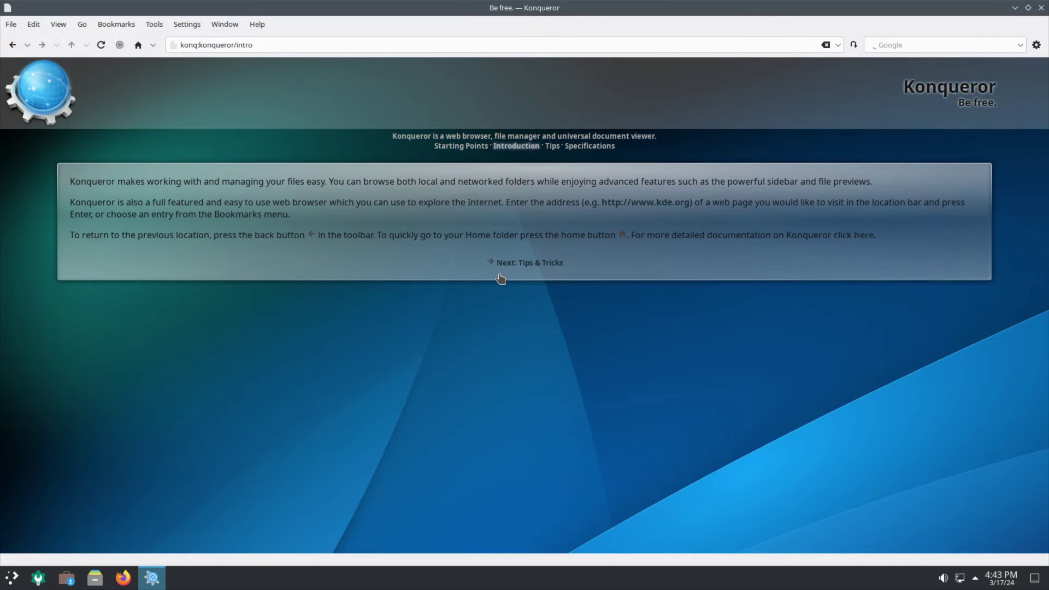
left_click(515, 269)
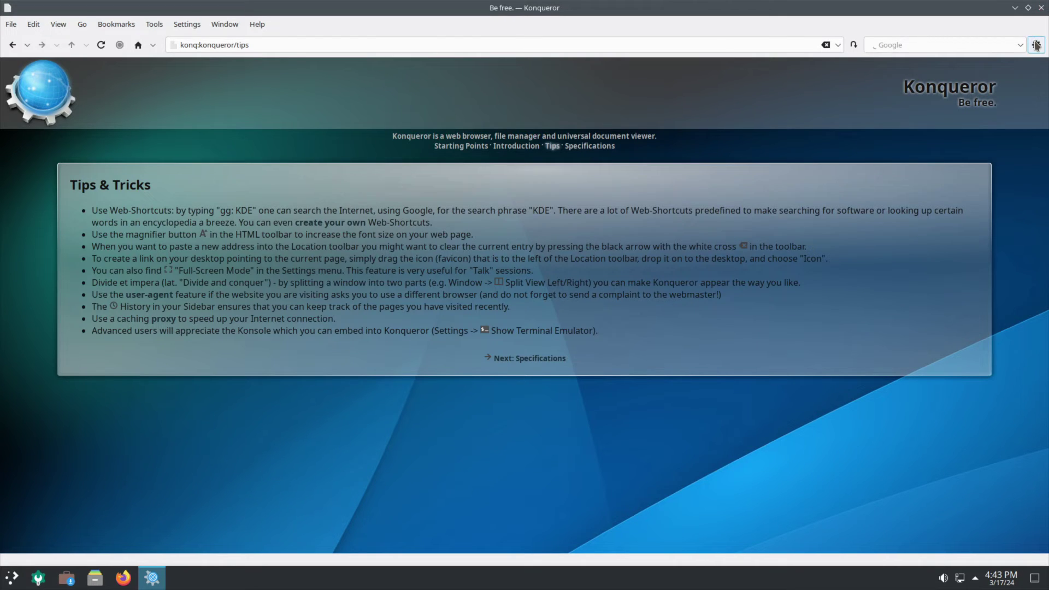
Close Konqueror and show the launcher's Multimedia apps, including SMTube.
left_click(1041, 7)
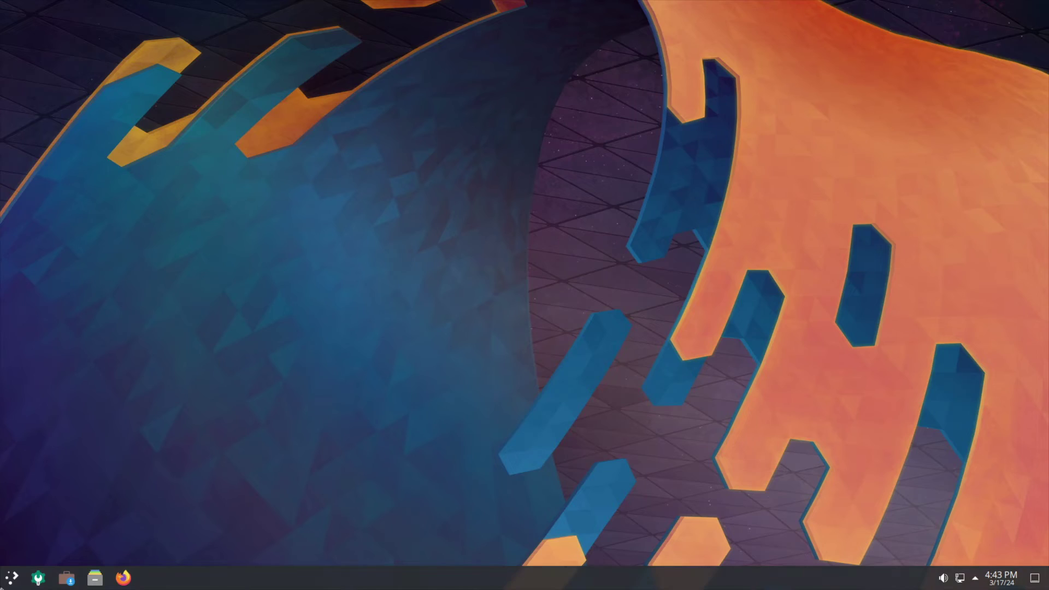
left_click(12, 579)
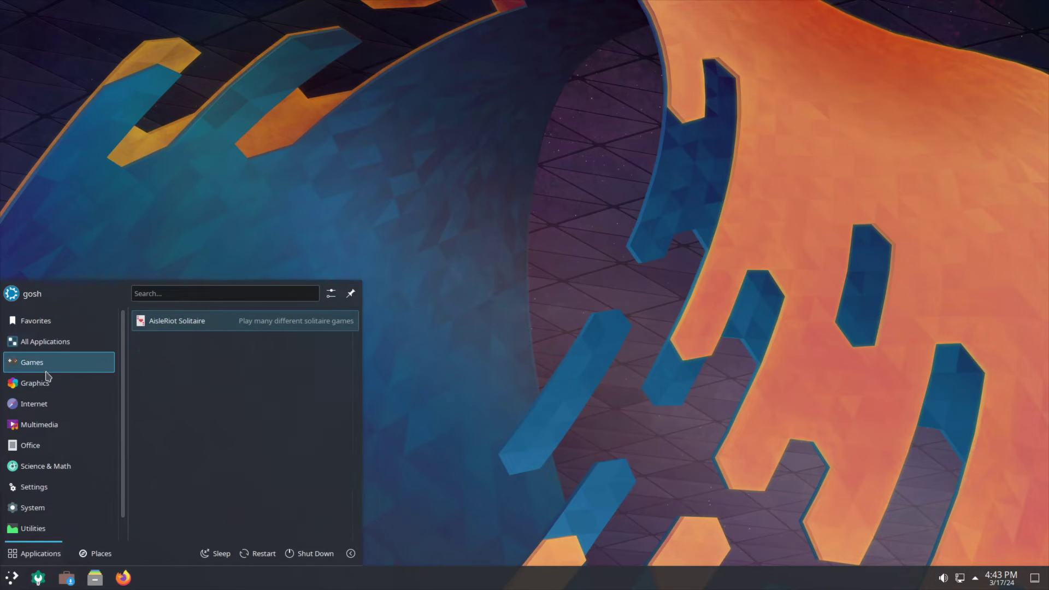
mouse_move(46, 403)
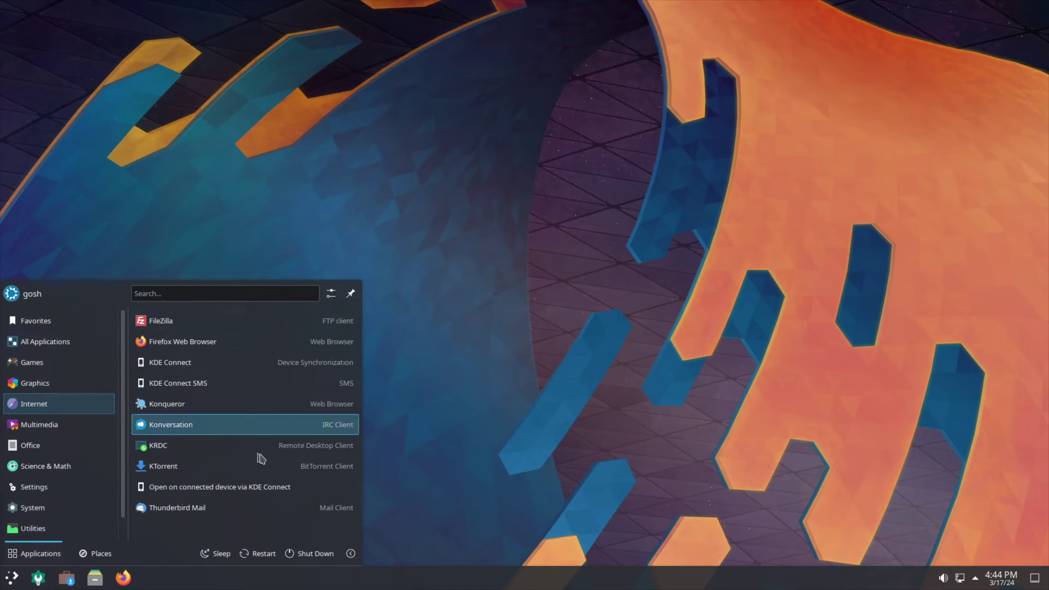
mouse_move(66, 425)
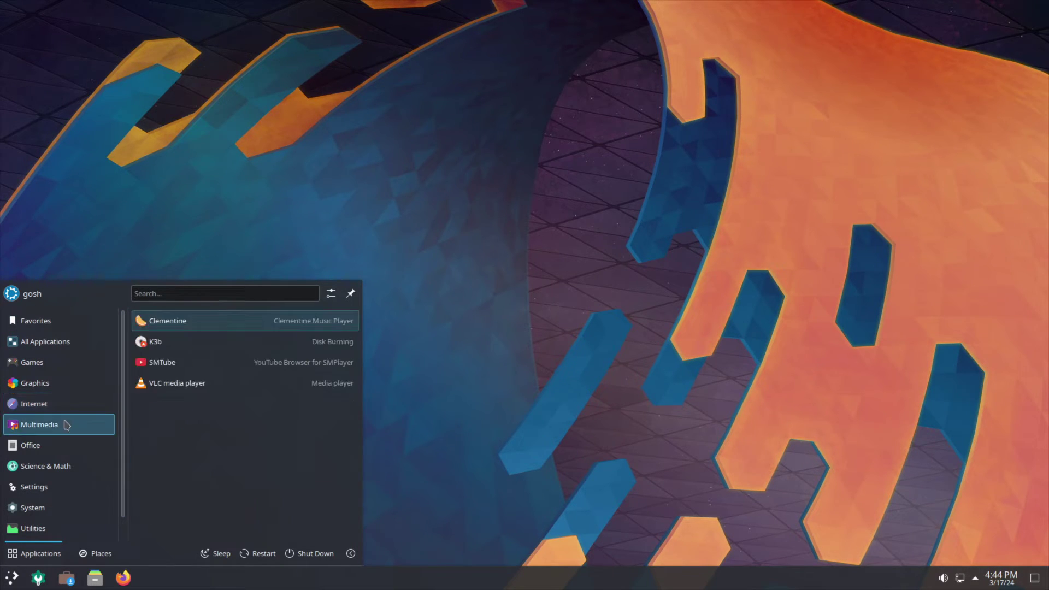
Launch SMTube, centre its window, and run a video search starting with 'g'.
left_click(218, 367)
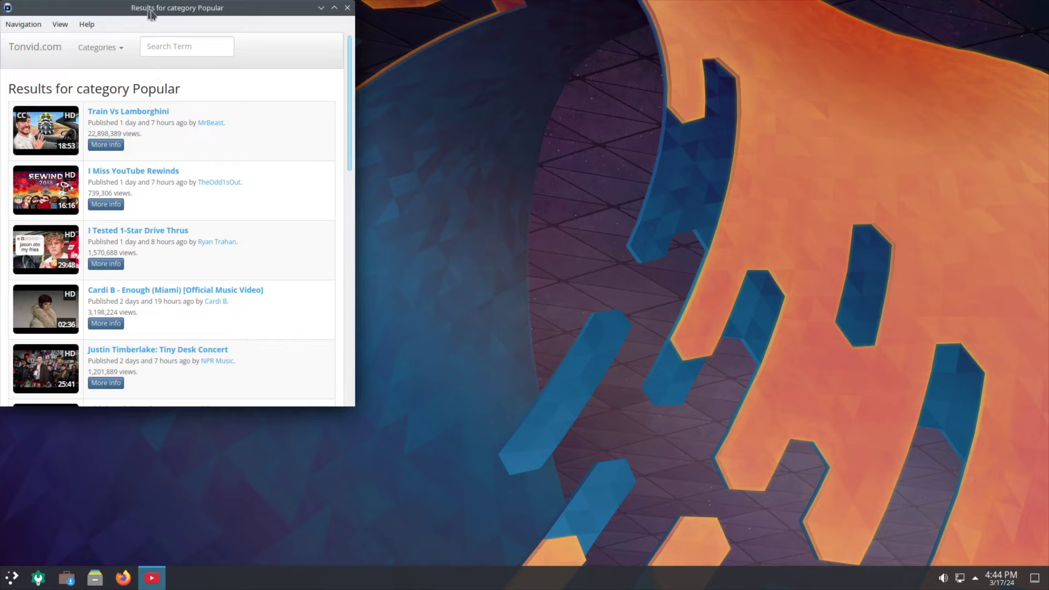
left_click_drag(152, 9, 301, 56)
left_click(209, 71)
left_click(167, 76)
left_click(352, 93)
type("goshitsarch")
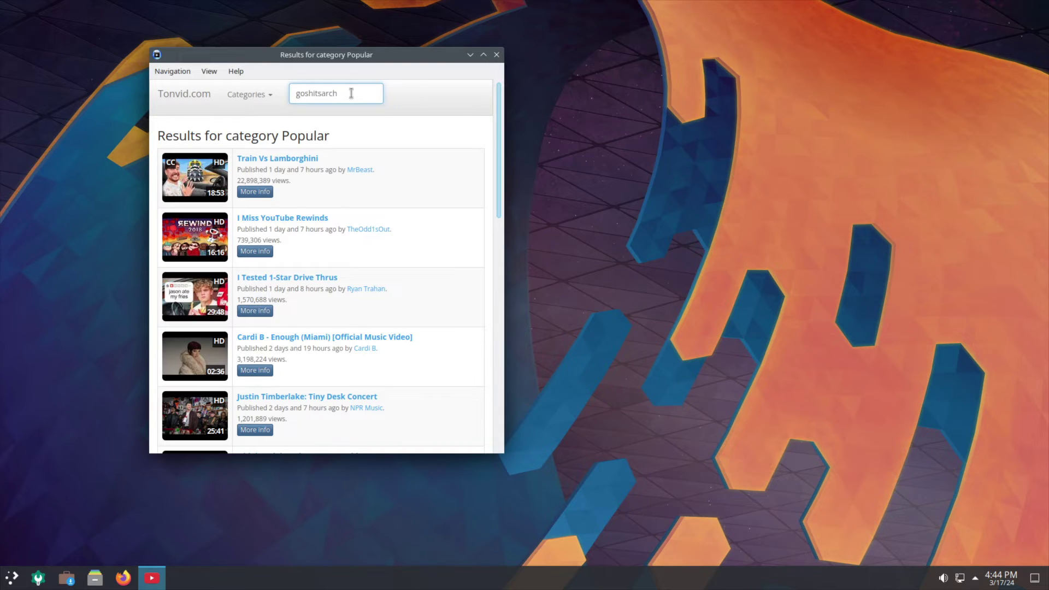
key("Return")
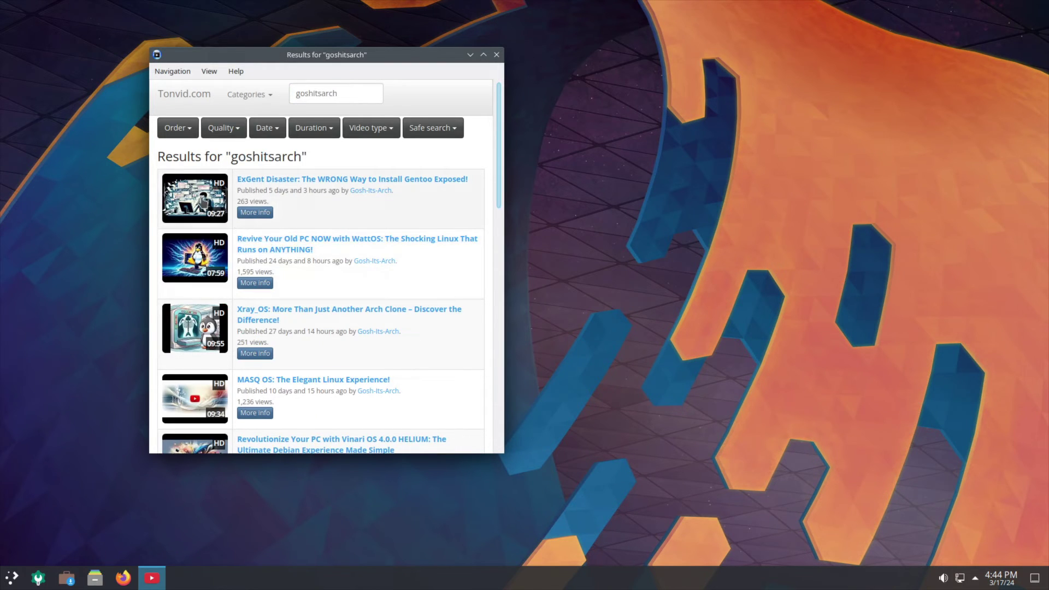
Try playing the second result, accepting the youtube-dl download, which fails.
left_click(205, 258)
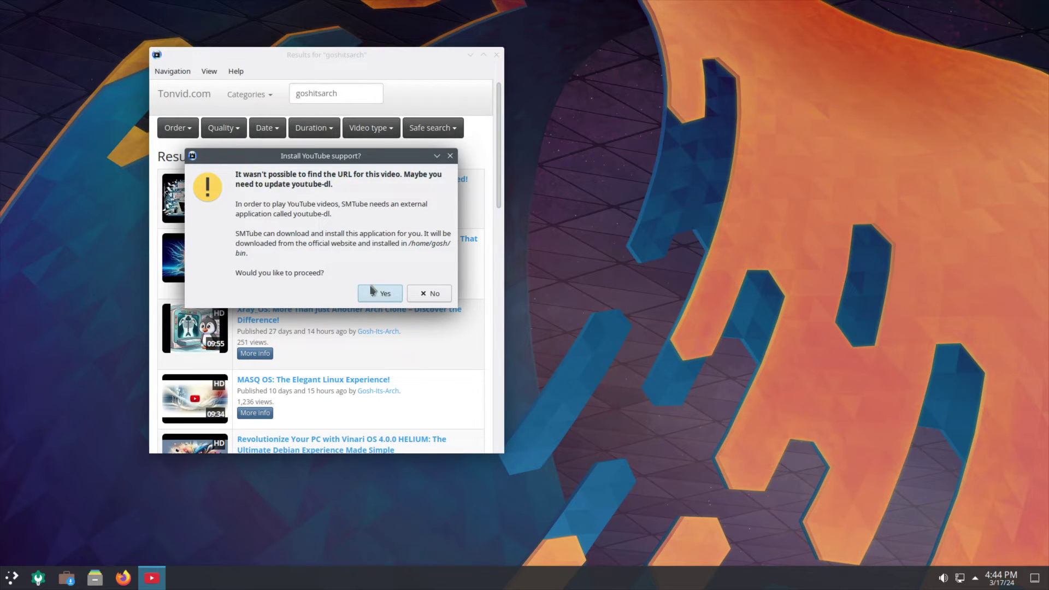
left_click(381, 295)
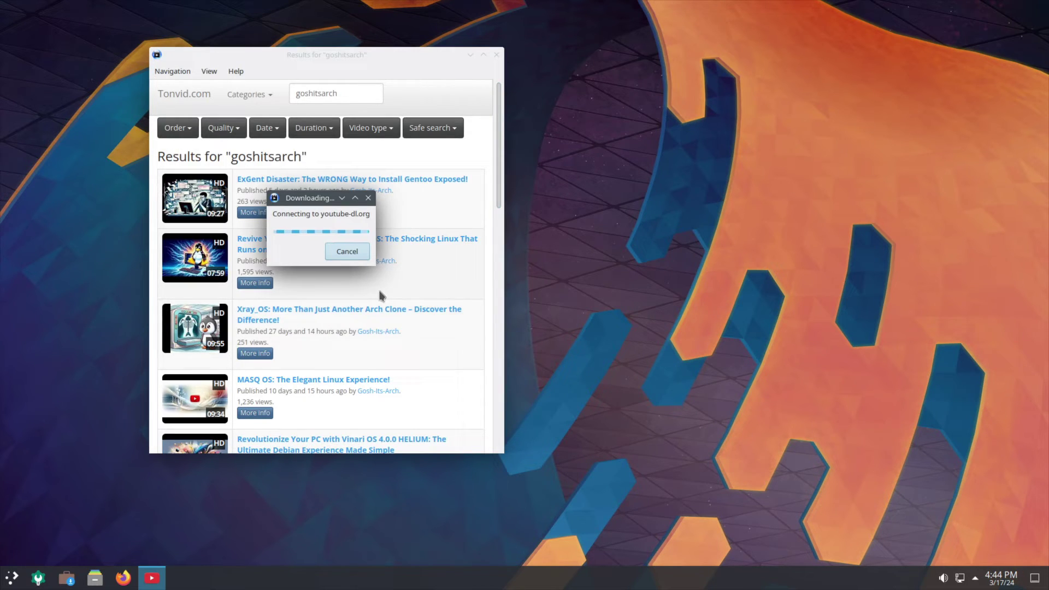
left_click(432, 257)
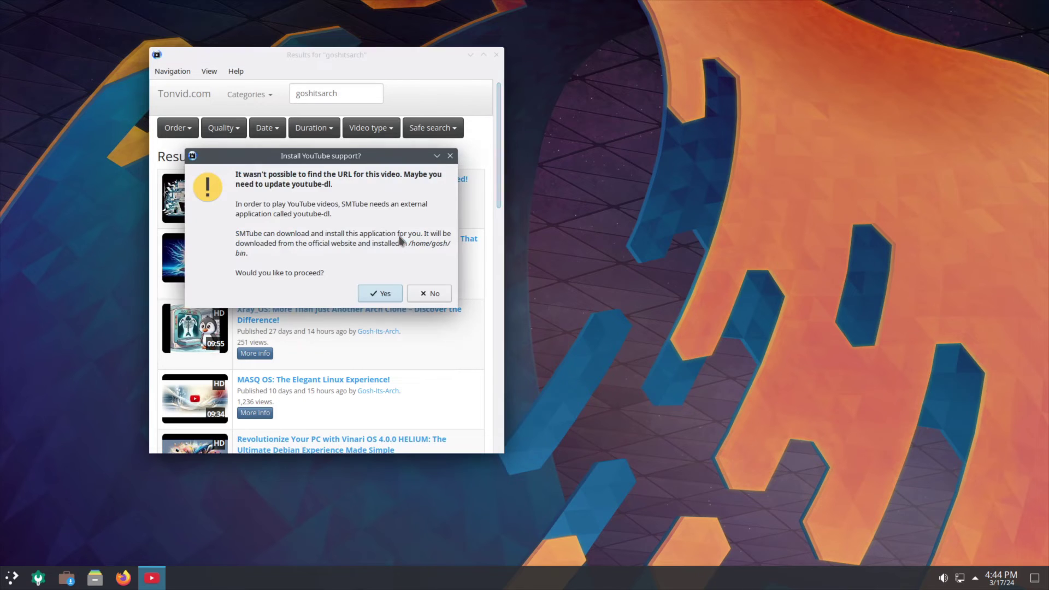
left_click(428, 295)
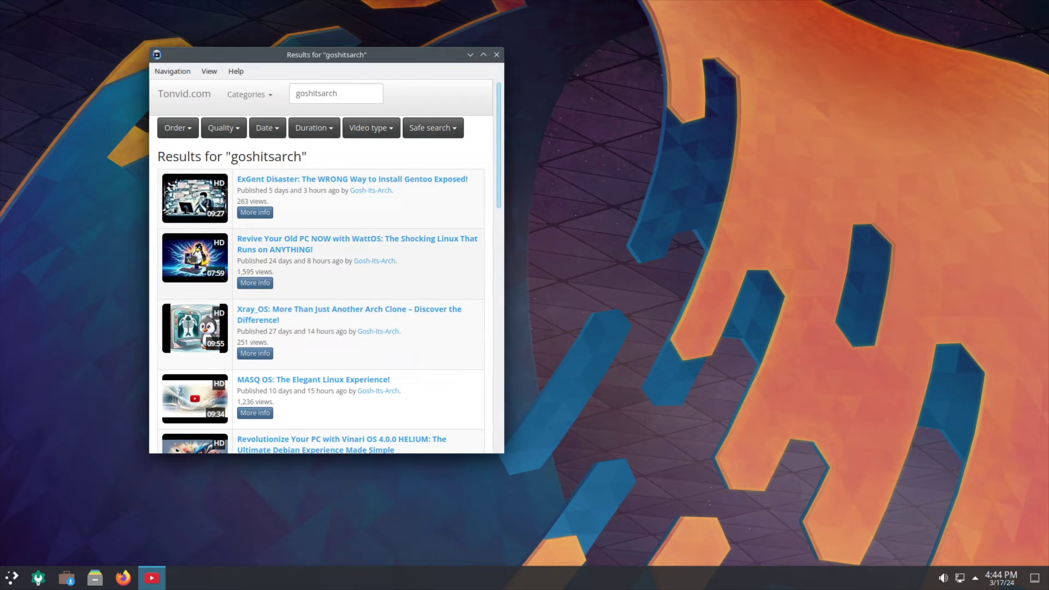
scroll(209, 257, "down", 6)
scroll(210, 256, "up", 4)
Retry the Xray_OS video, hitting another failed download, then declining YouTube support.
left_click(209, 256)
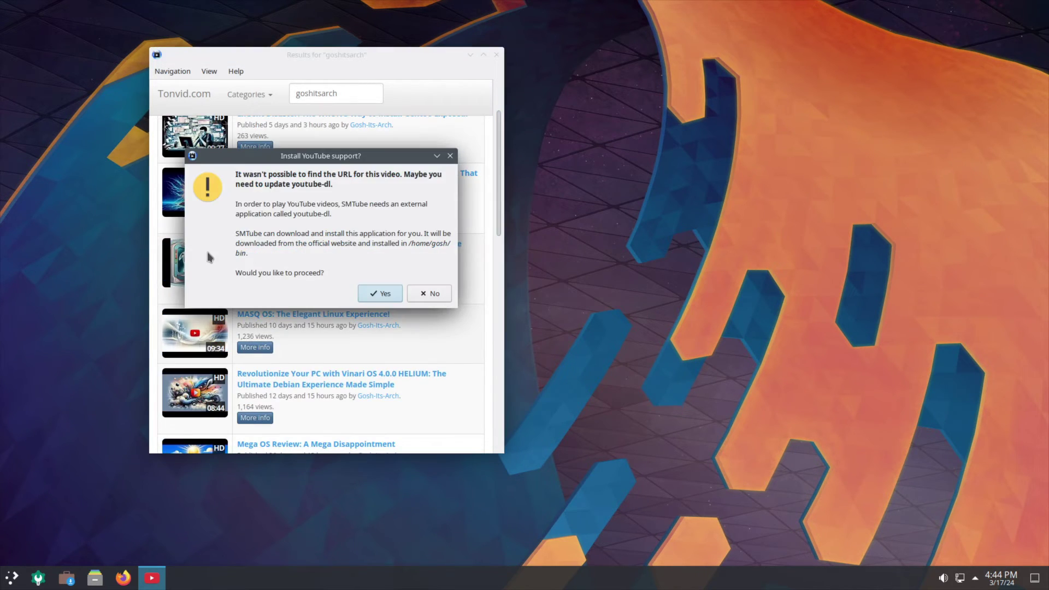
left_click(384, 294)
left_click(427, 256)
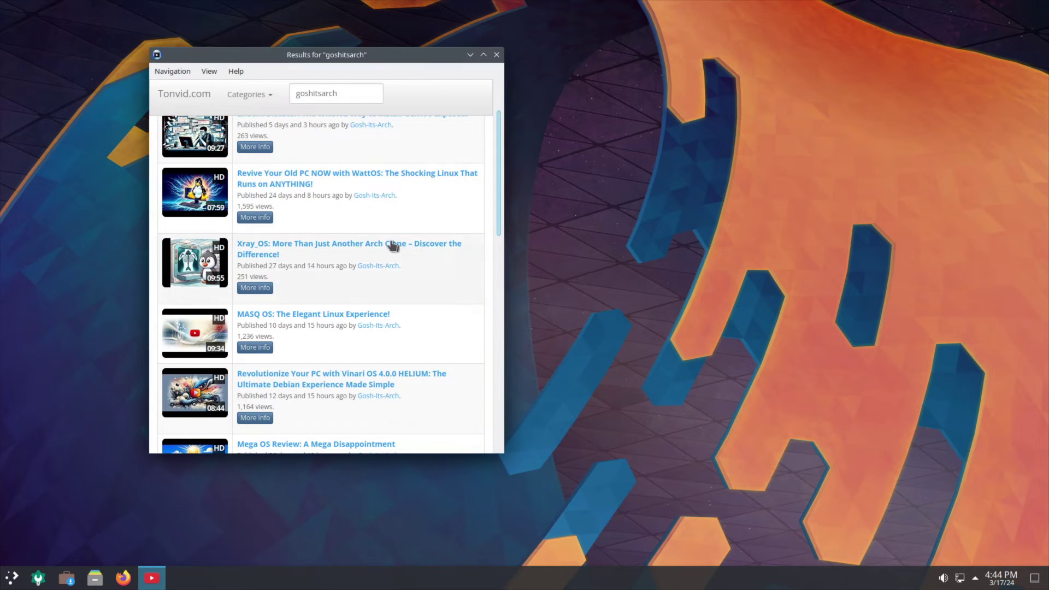
left_click(375, 246)
left_click(429, 294)
scroll(431, 295, "up", 2)
Retry via Help > Install / Update YouTube playback support and dismiss the failure.
left_click(185, 76)
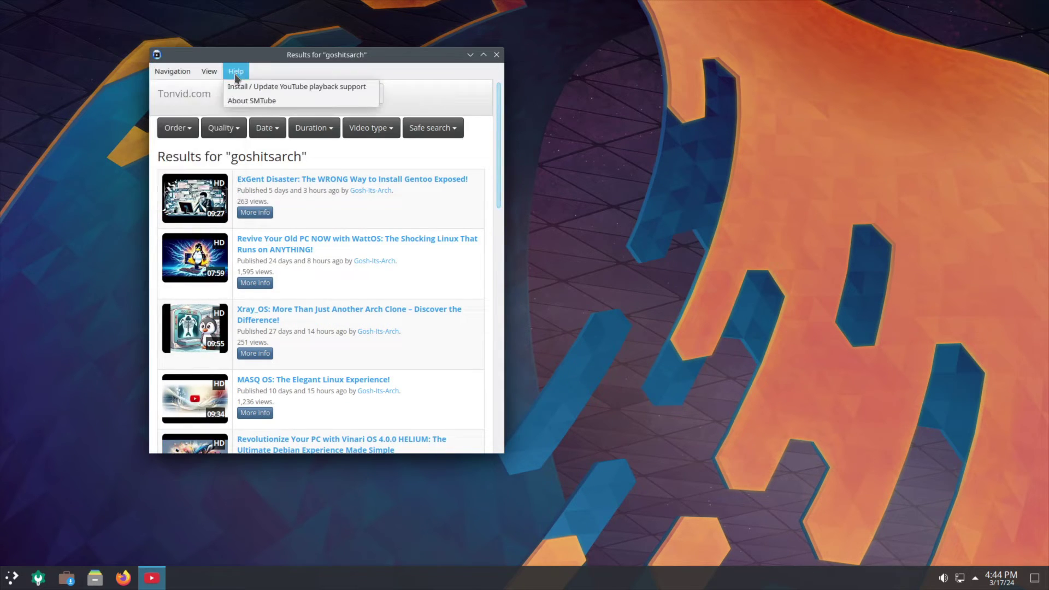
left_click(235, 74)
left_click(233, 78)
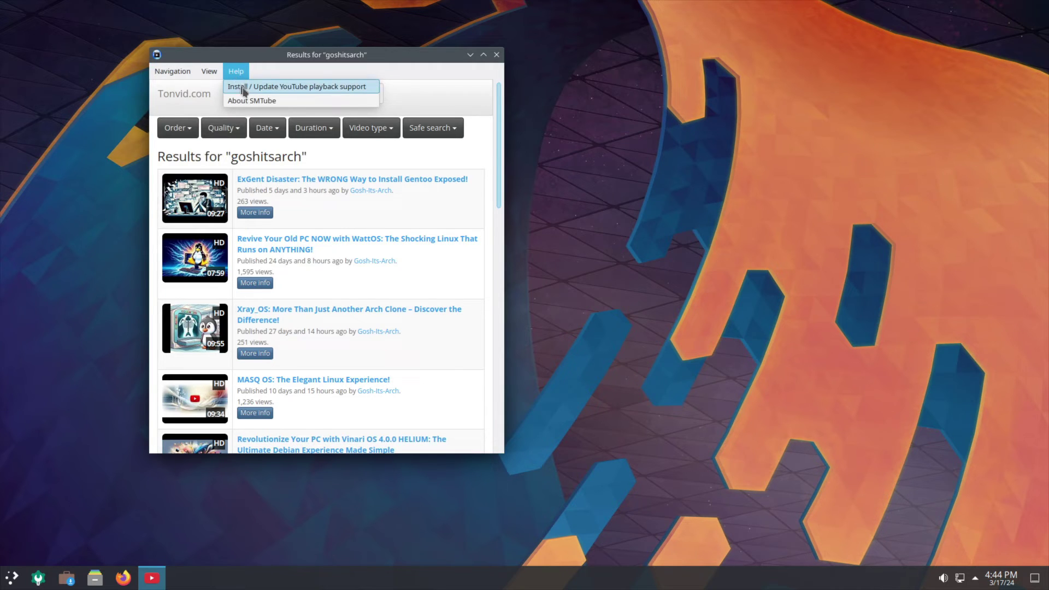
left_click(255, 88)
left_click(386, 276)
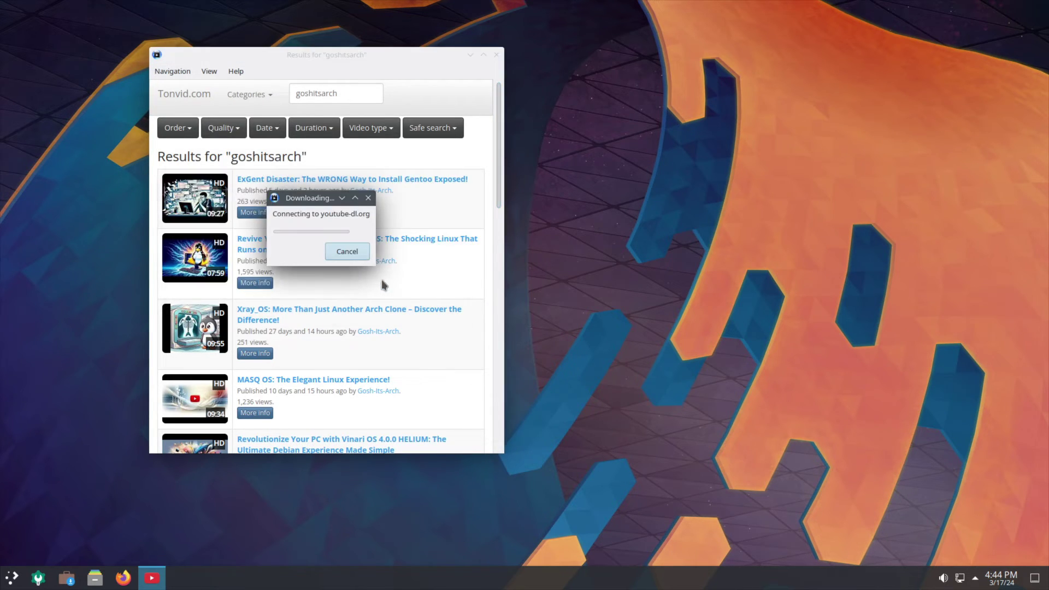
left_click(430, 256)
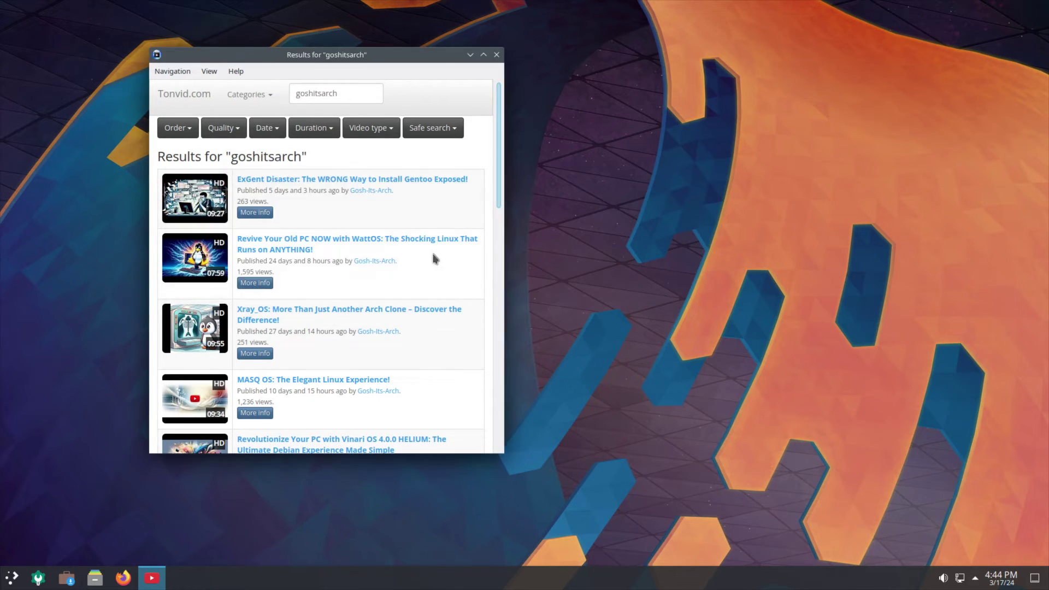
Close SMTube and launch LibreOffice Calc from the Office category, dismissing the tip.
left_click(497, 54)
left_click(10, 576)
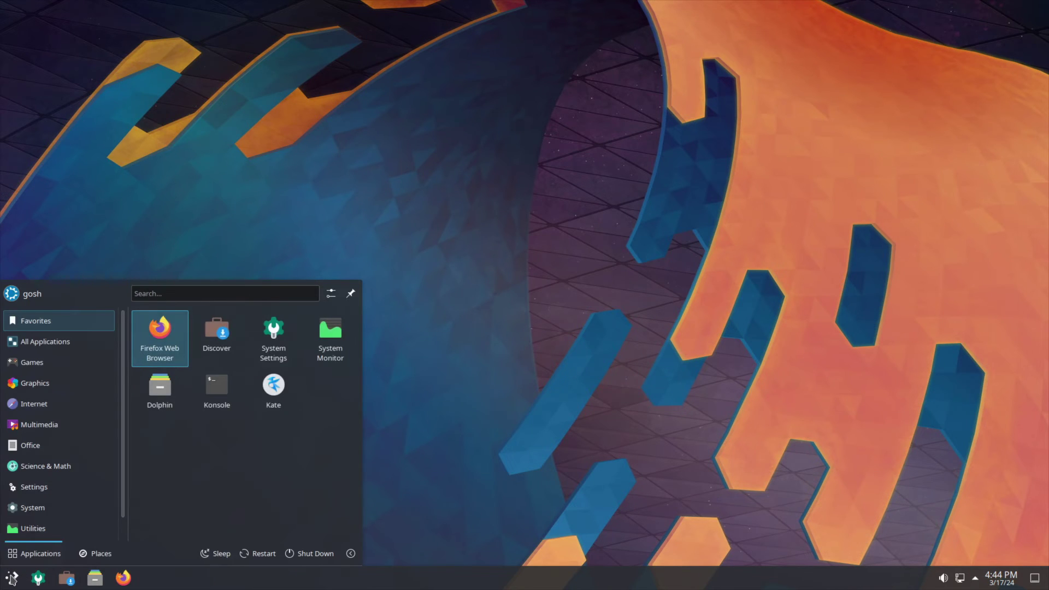
left_click(53, 404)
left_click(51, 426)
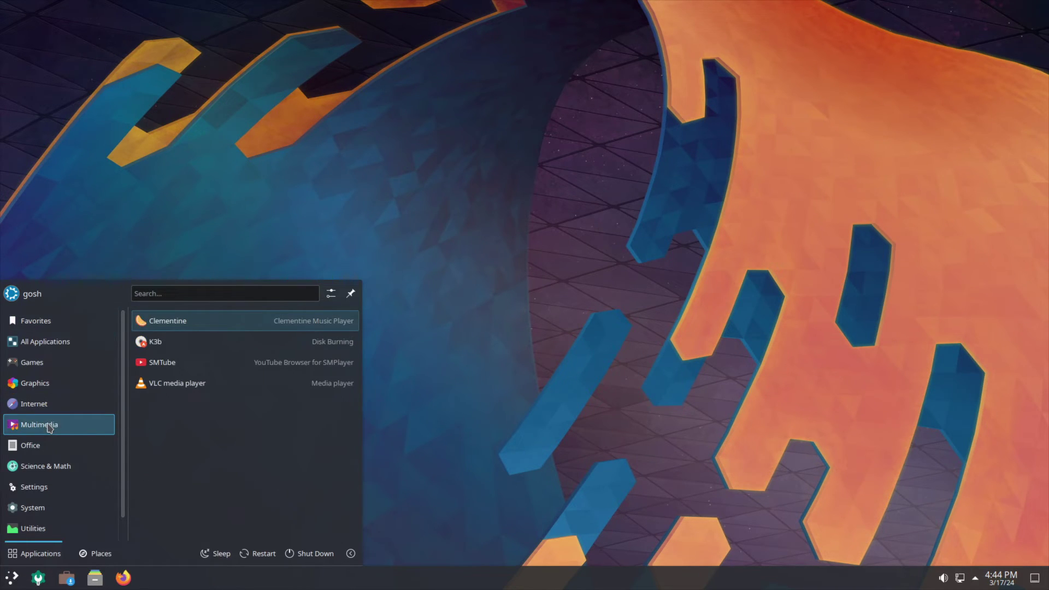
left_click(47, 449)
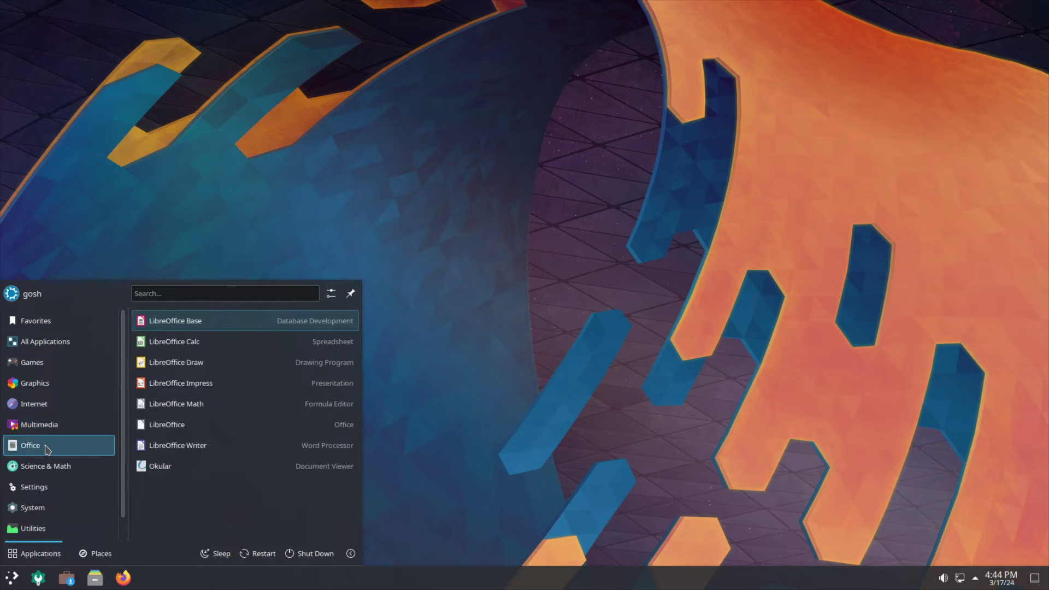
left_click(190, 343)
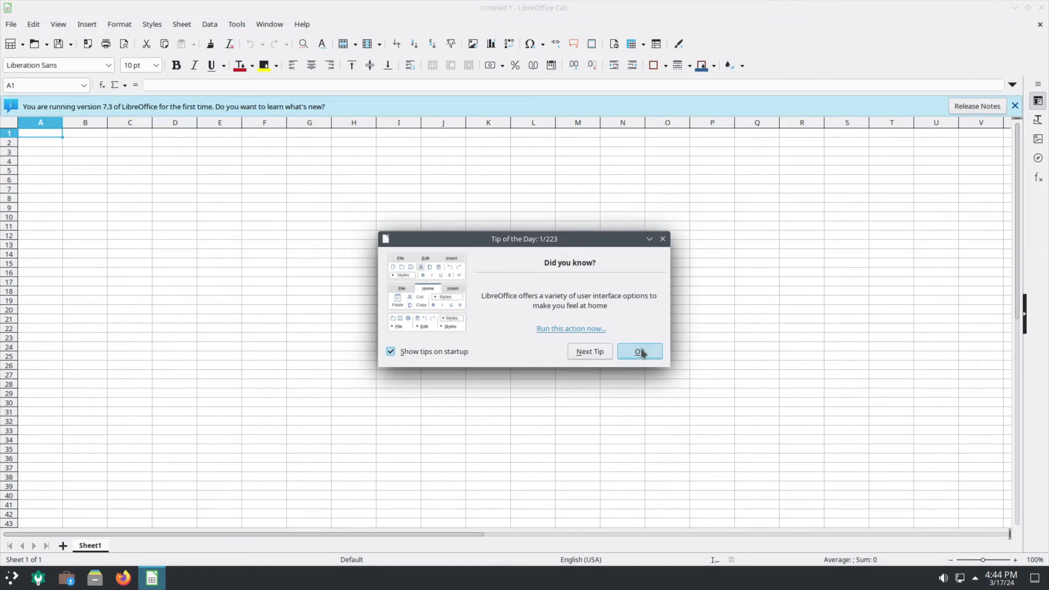
left_click(641, 351)
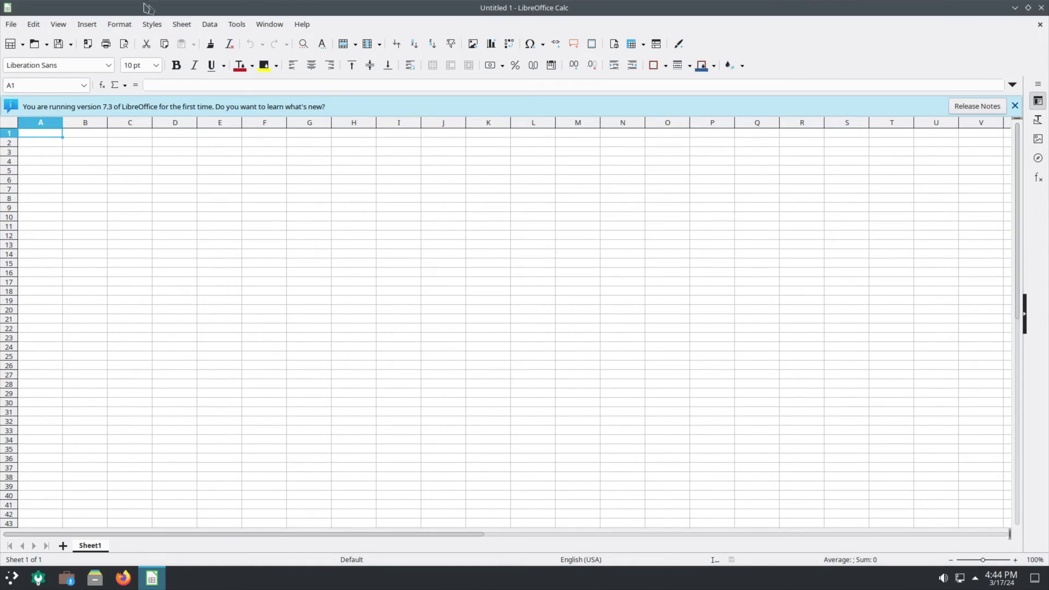
Check About LibreOffice for version 7.3.7.2, then close it.
left_click(303, 24)
left_click(368, 214)
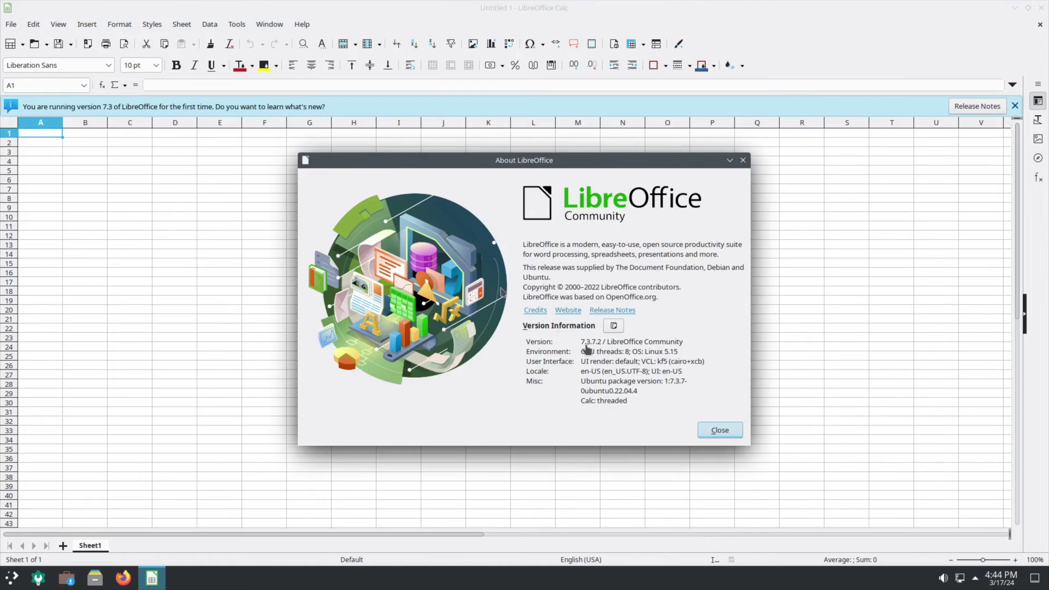
left_click(720, 428)
Close Calc and browse the launcher categories down to a scrolled System list.
left_click(1041, 7)
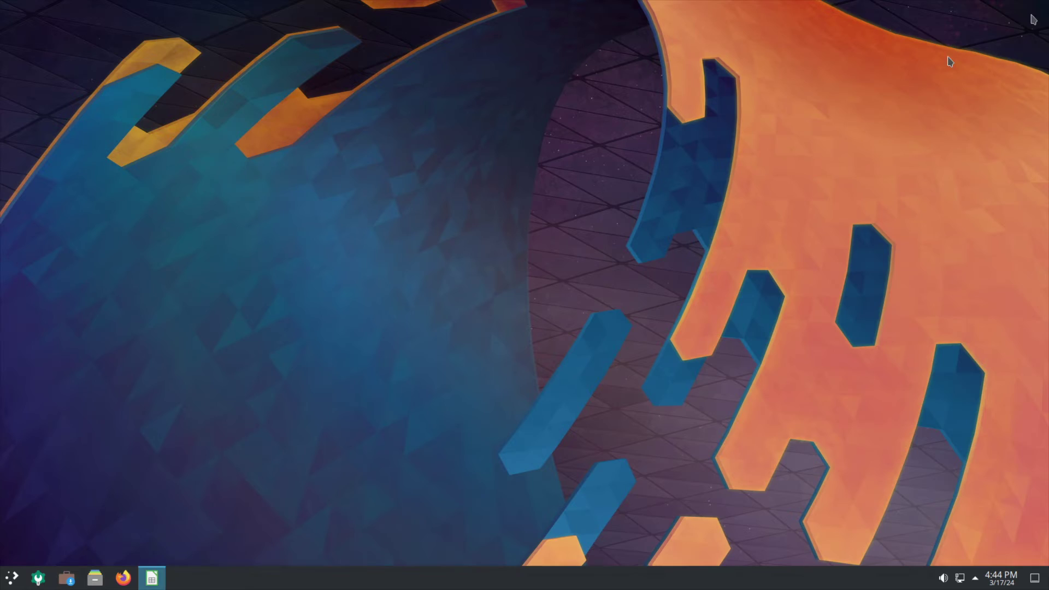
left_click(13, 581)
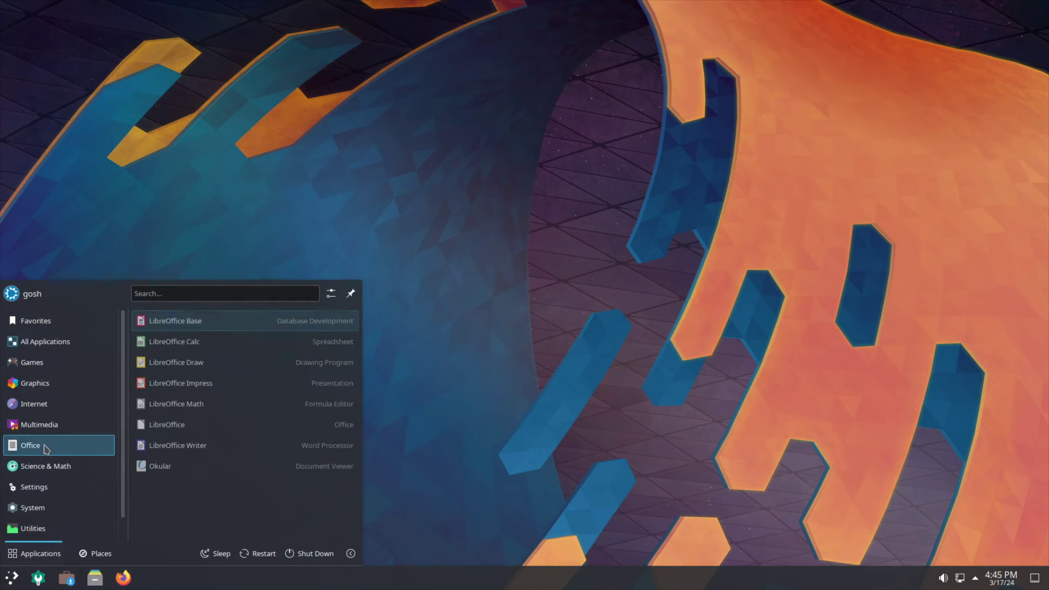
mouse_move(47, 470)
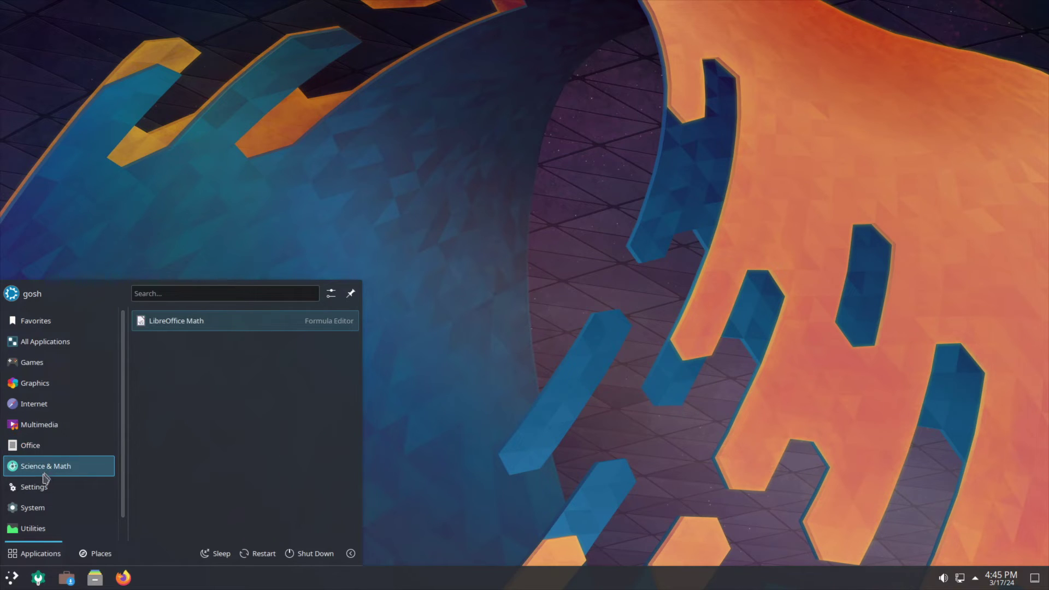
mouse_move(43, 488)
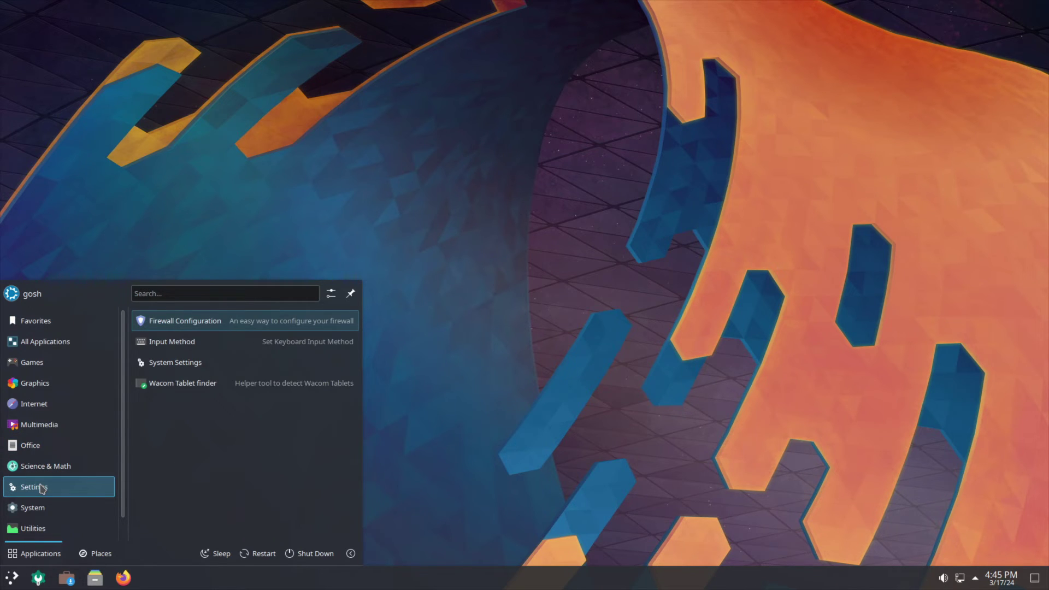
scroll(42, 488, "down", 1)
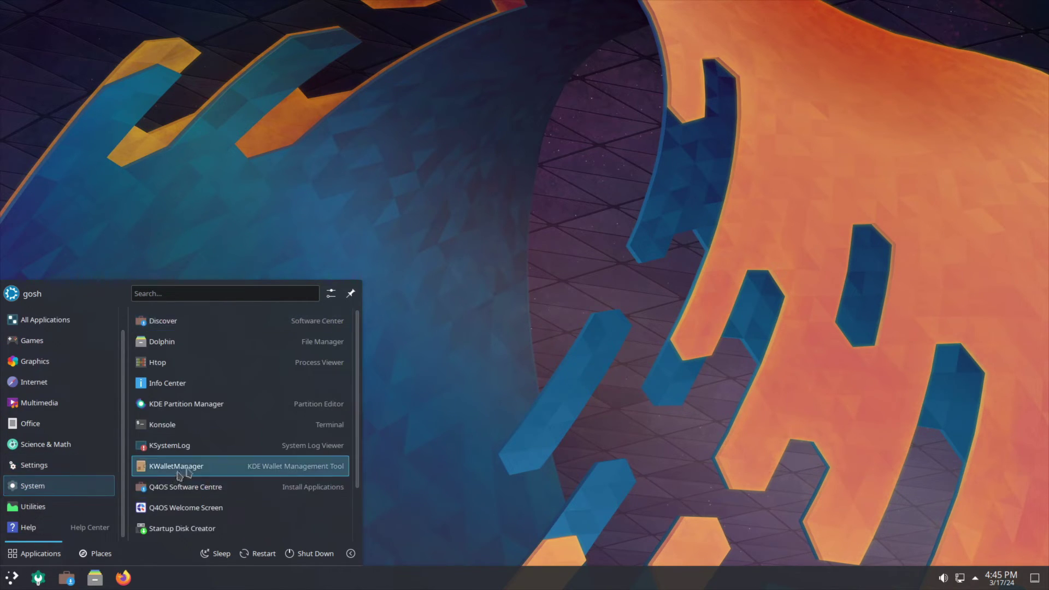
scroll(205, 371, "down", 3)
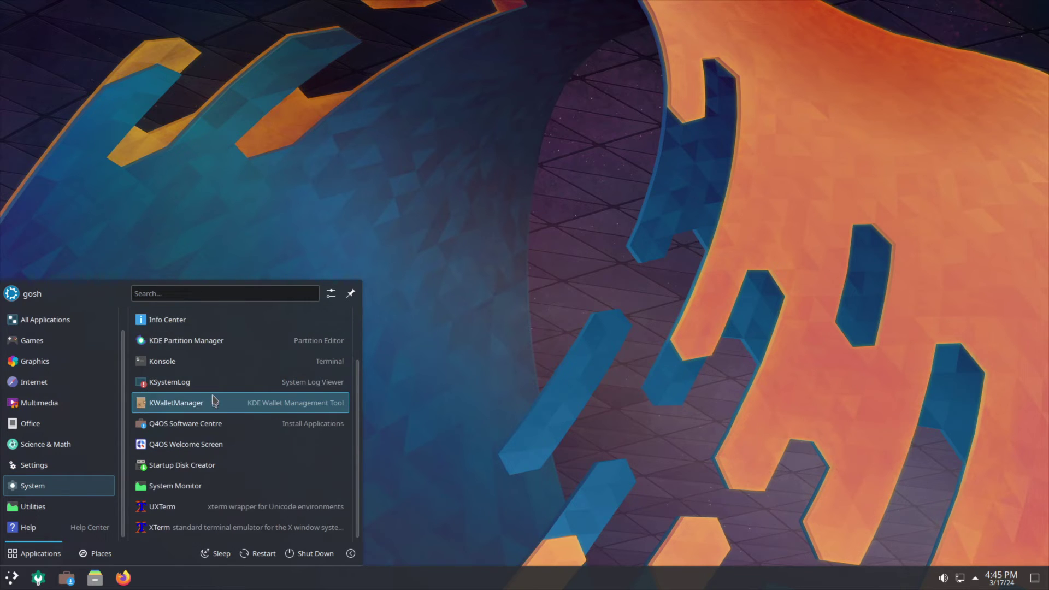
Open the Q4OS Welcome Screen, then launch Krusader from the Utilities category.
left_click(192, 449)
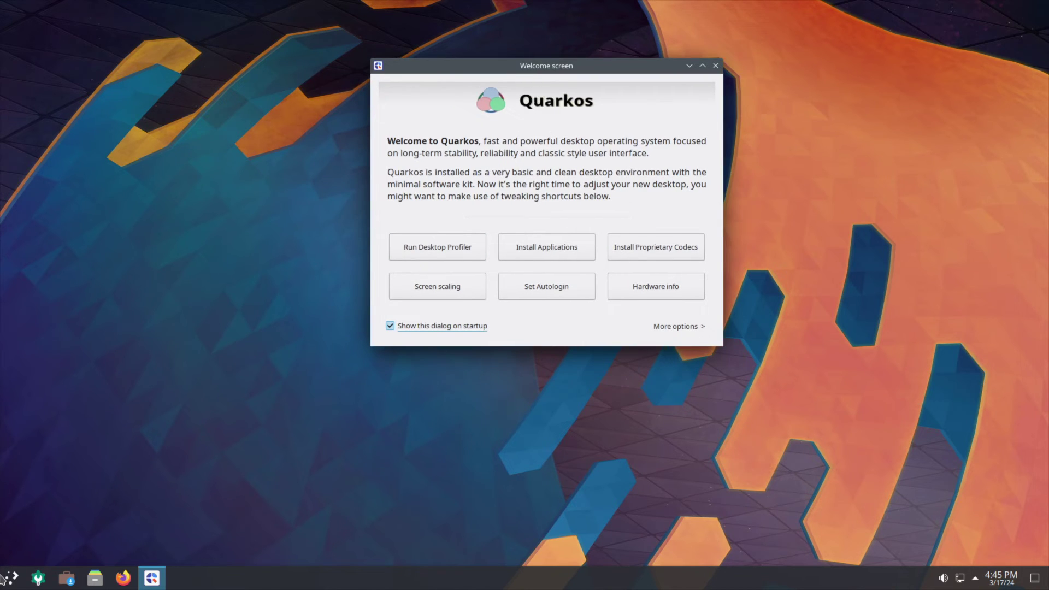
left_click(6, 578)
left_click(52, 529)
scroll(237, 490, "down", 2)
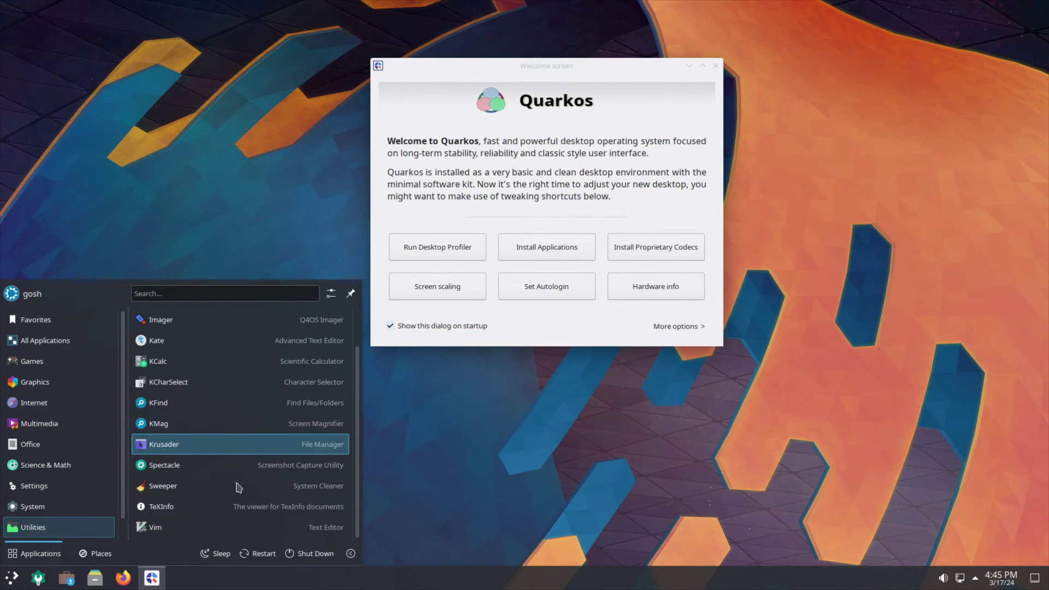
left_click(211, 451)
Dismiss Krusader's welcome, tool search and Konfigurator windows, then maximize it.
left_click(230, 147)
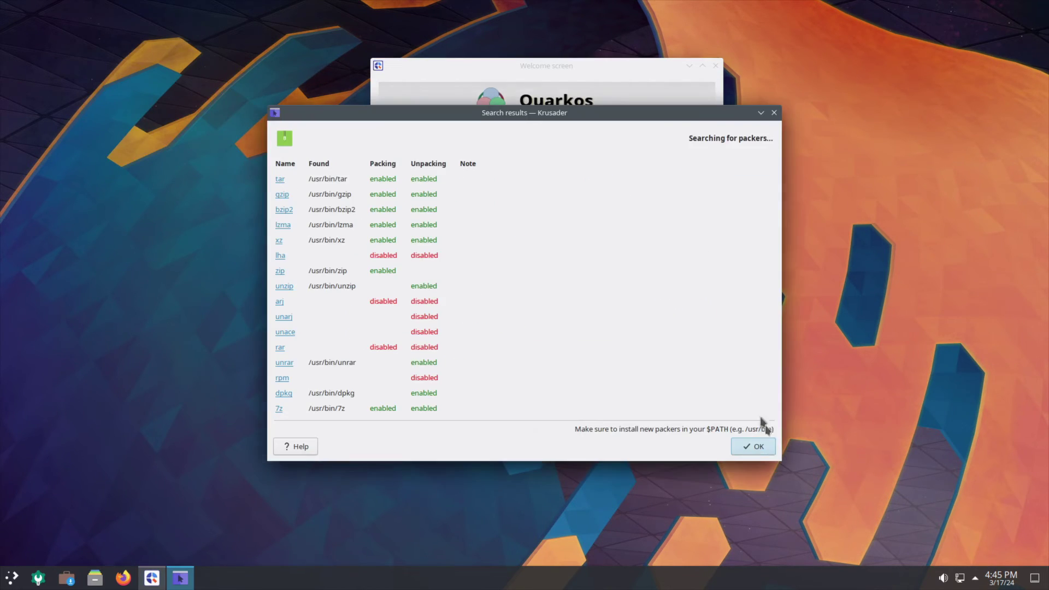
left_click(767, 449)
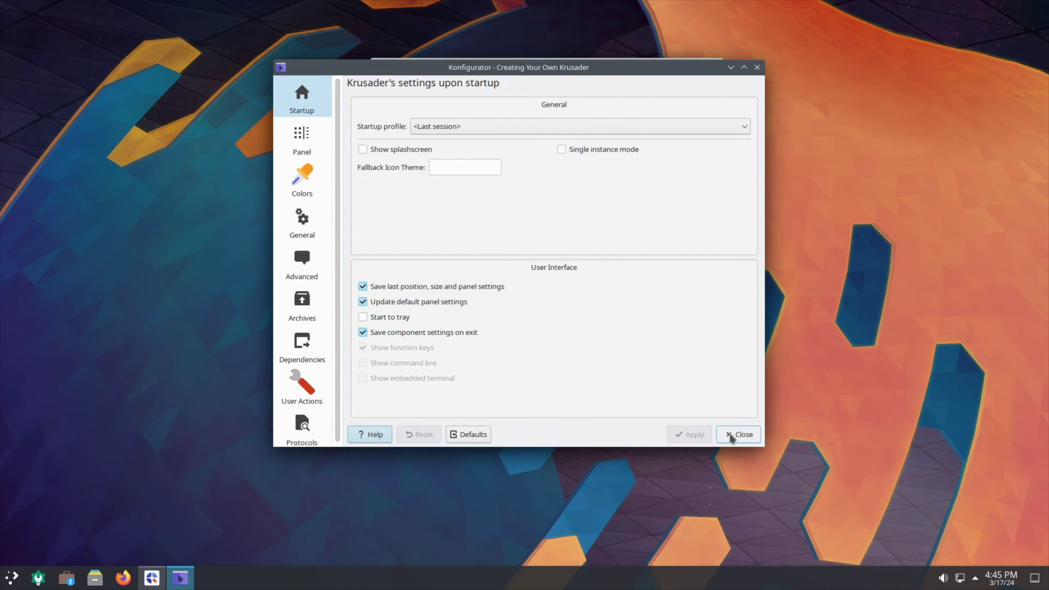
left_click(739, 435)
double_click(473, 160)
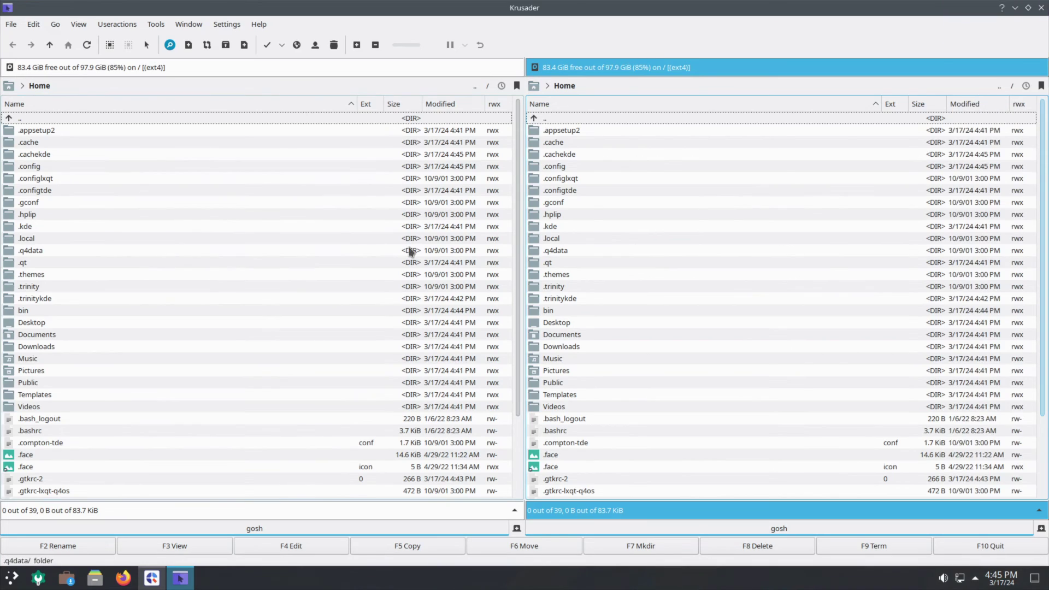
left_click(260, 24)
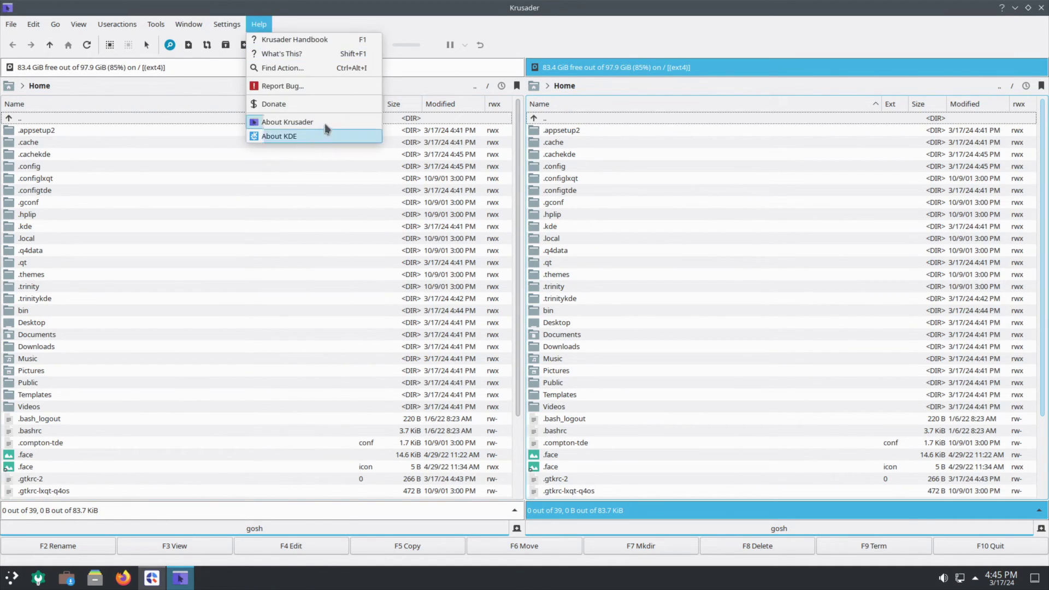
left_click(259, 24)
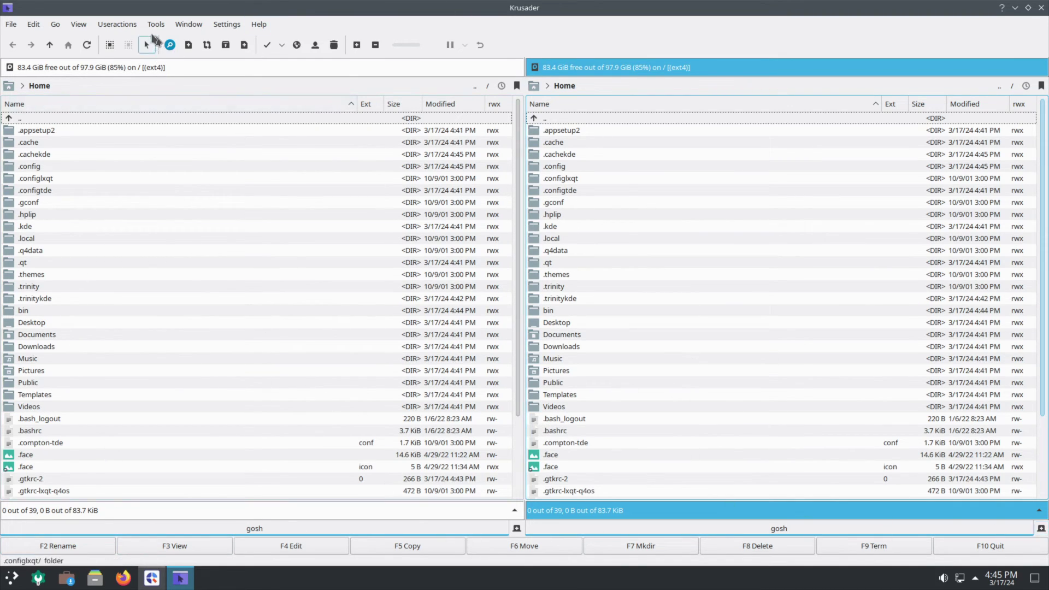
Quit Krusader, launch Discover, and show its maximized Settings page of software sources.
left_click(79, 24)
left_click(70, 286)
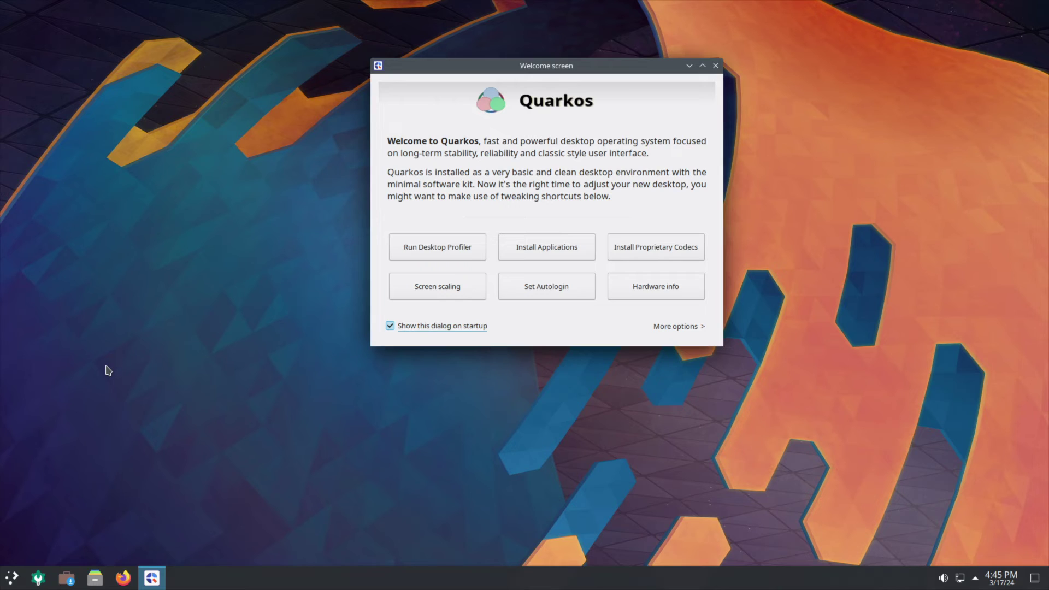
left_click(11, 578)
left_click(65, 583)
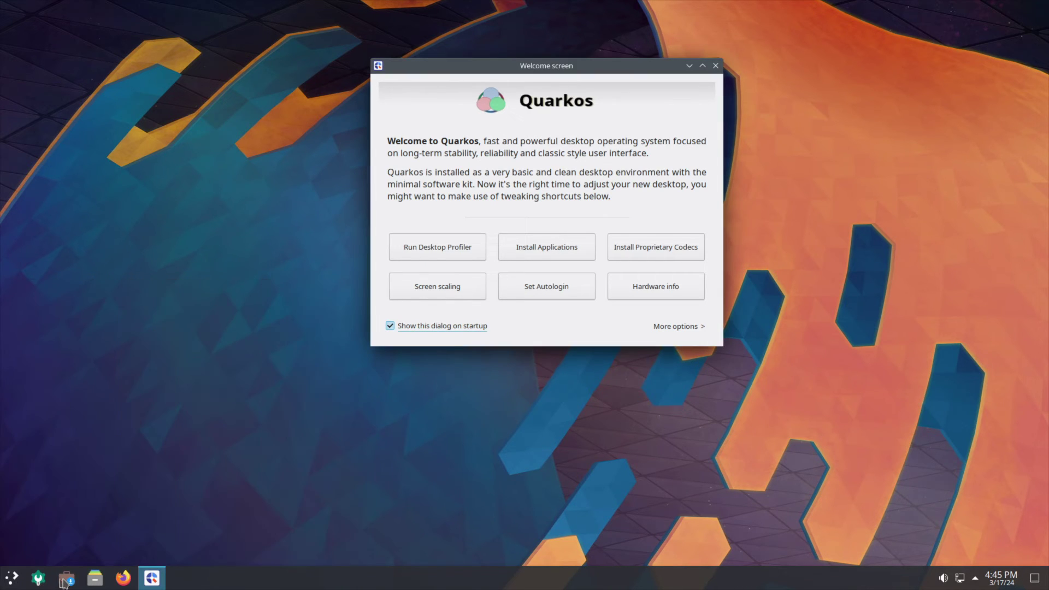
left_click(65, 583)
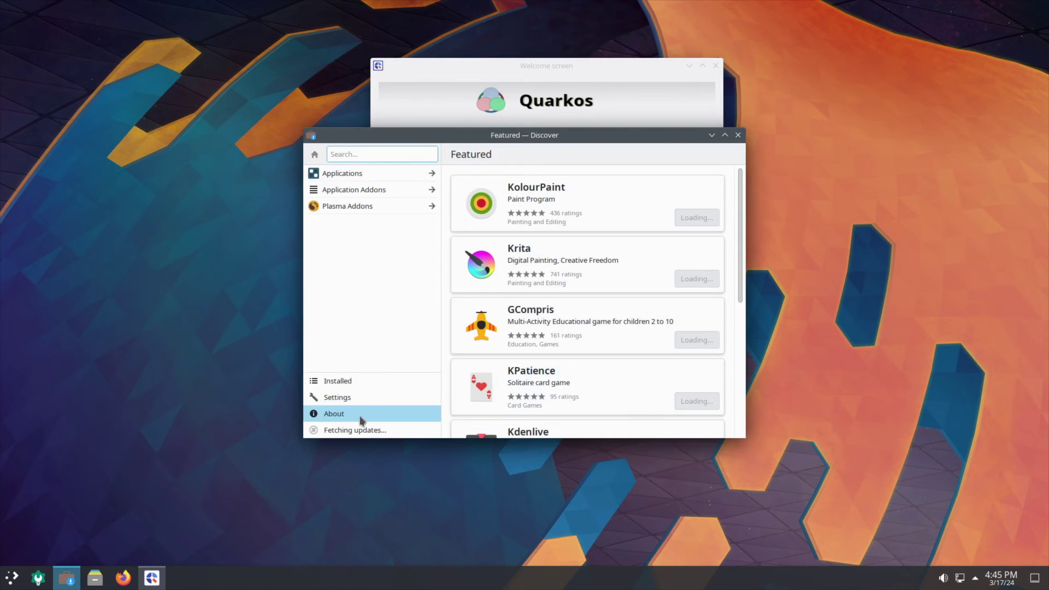
left_click(362, 399)
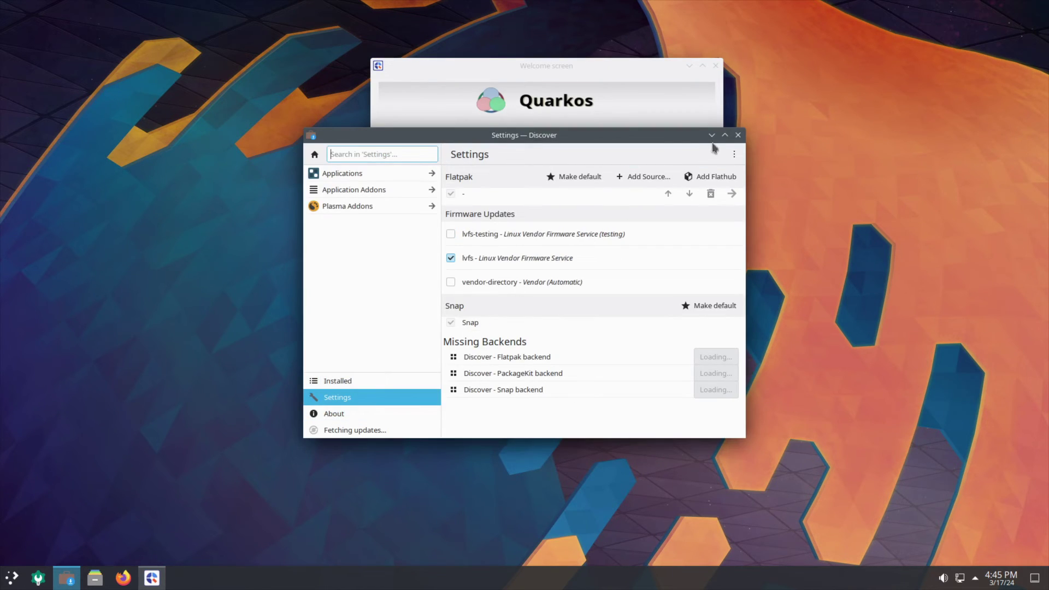
left_click(725, 135)
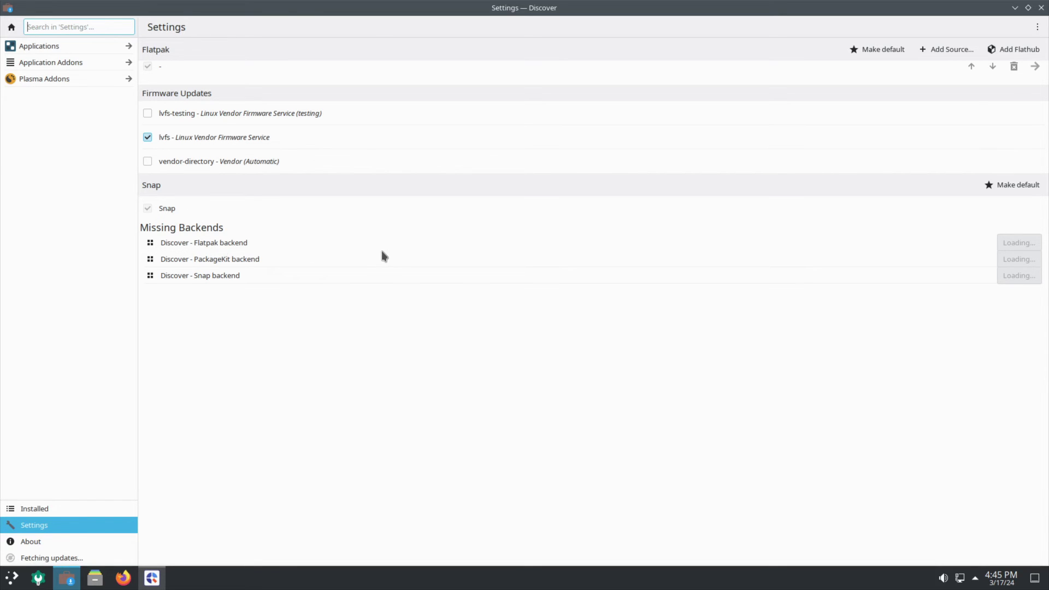
Close Discover and preview the application launcher's categories.
left_click(1041, 8)
key("super")
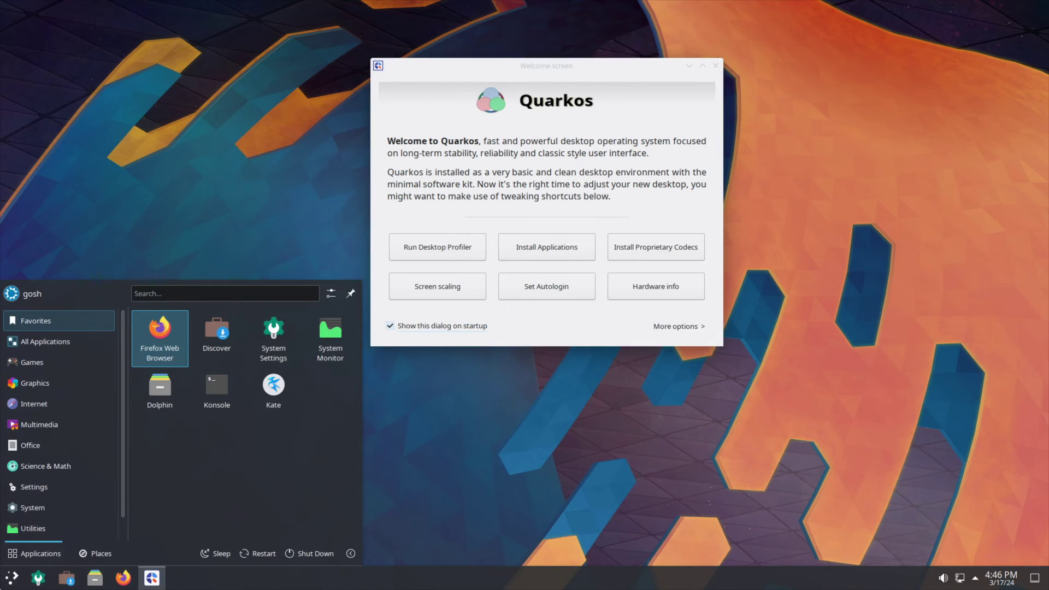
mouse_move(38, 492)
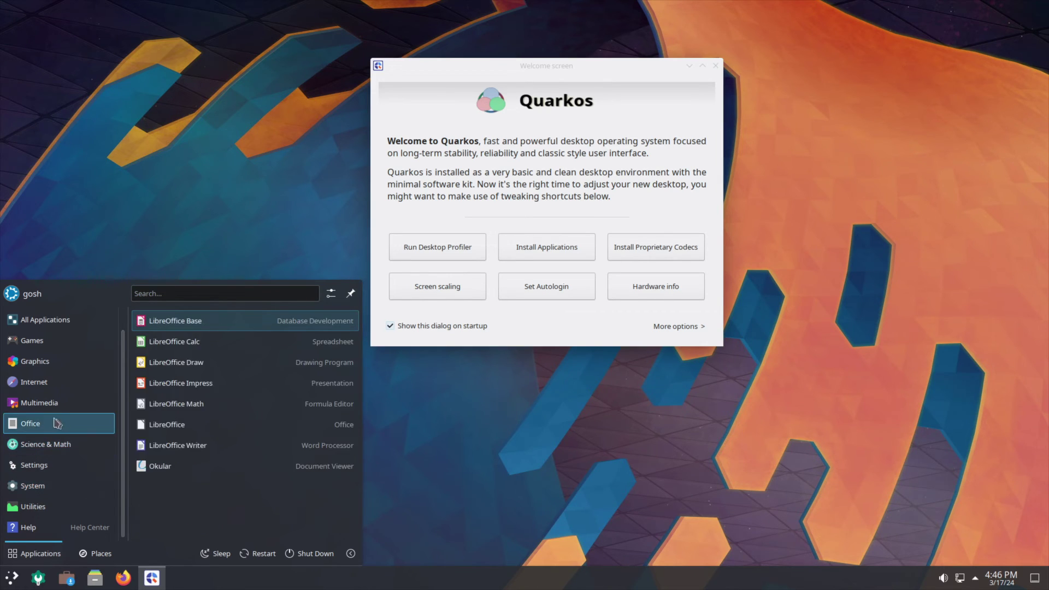
mouse_move(8, 411)
mouse_move(15, 390)
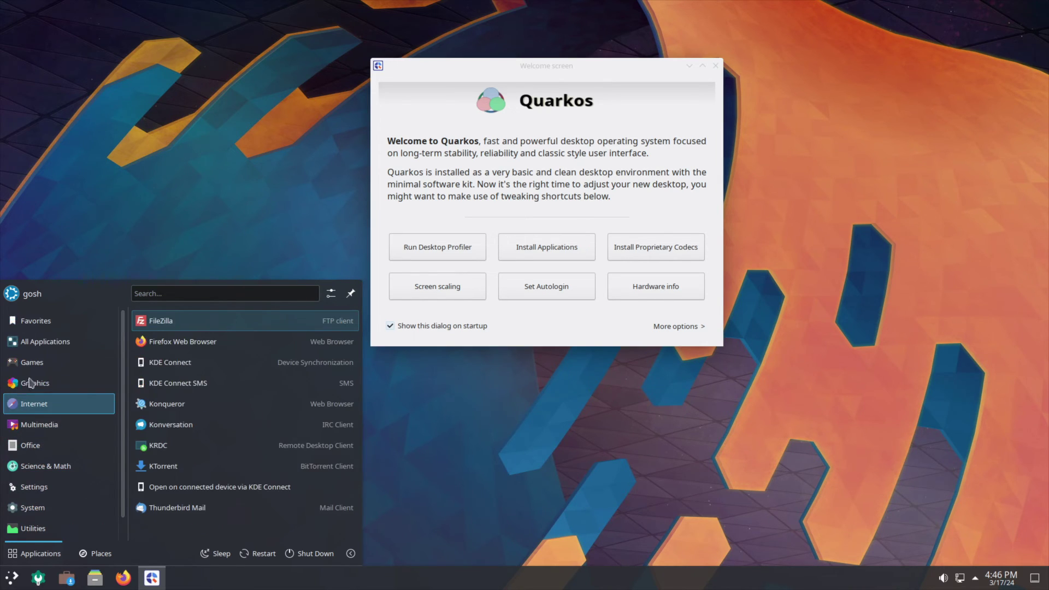
mouse_move(55, 323)
mouse_move(54, 466)
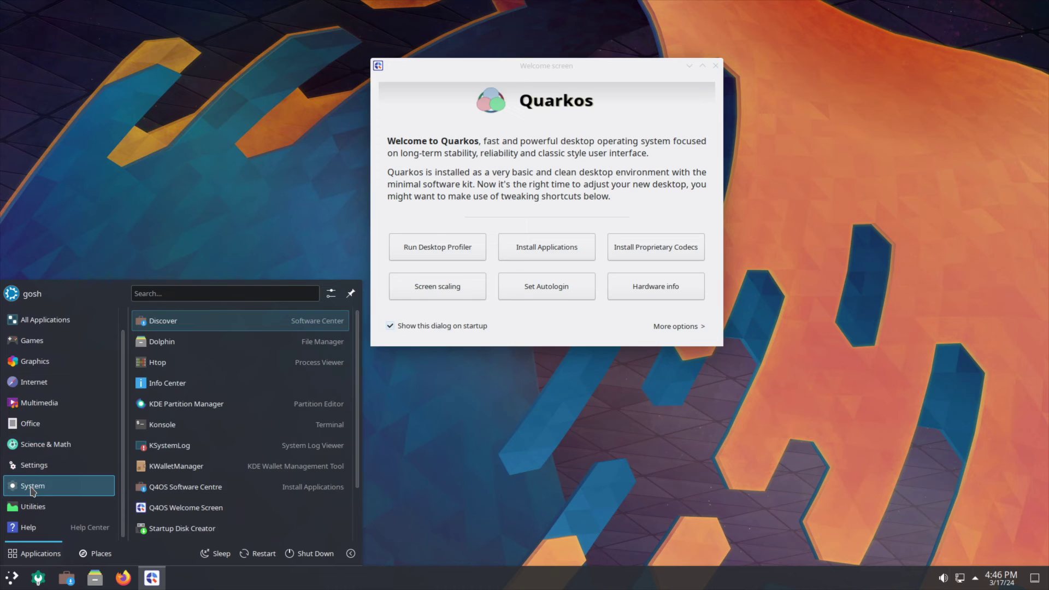
mouse_move(37, 512)
left_click(571, 508)
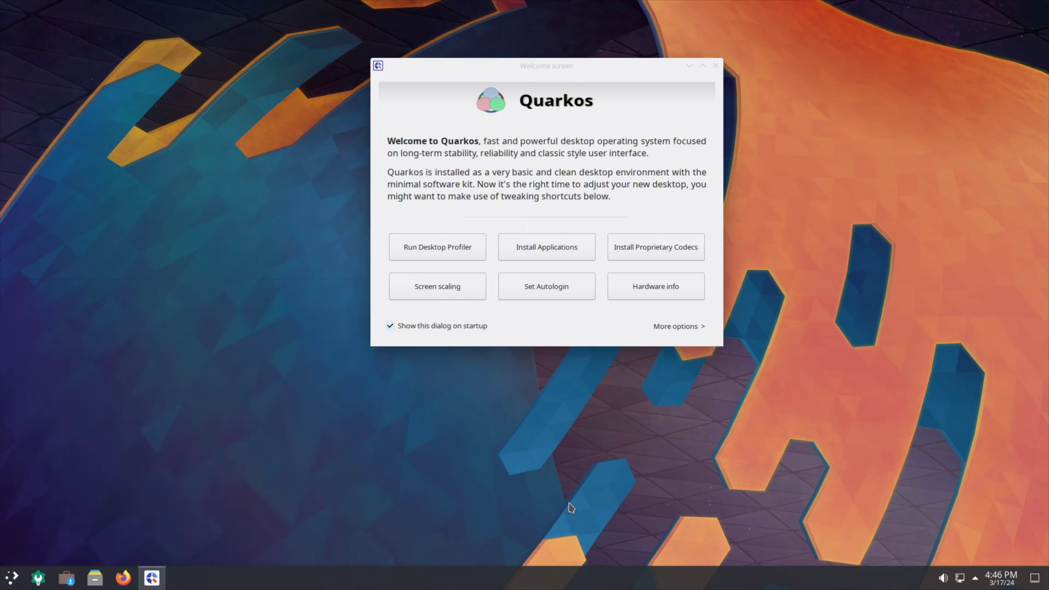
Reopen the launcher and scroll through the Utilities applications.
left_click(11, 578)
scroll(50, 488, "down", 1)
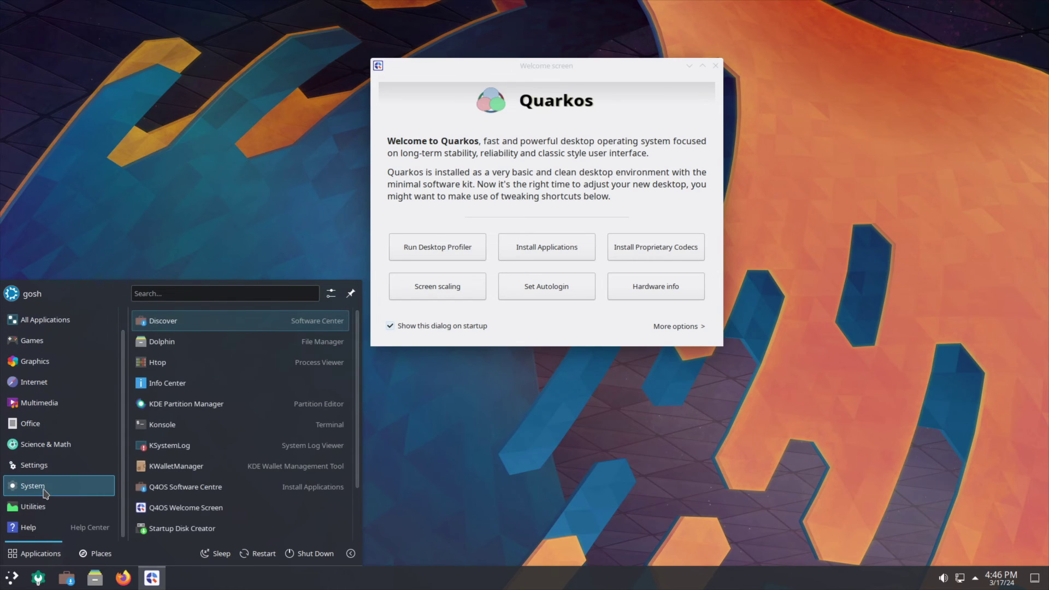
mouse_move(44, 488)
scroll(241, 461, "down", 1)
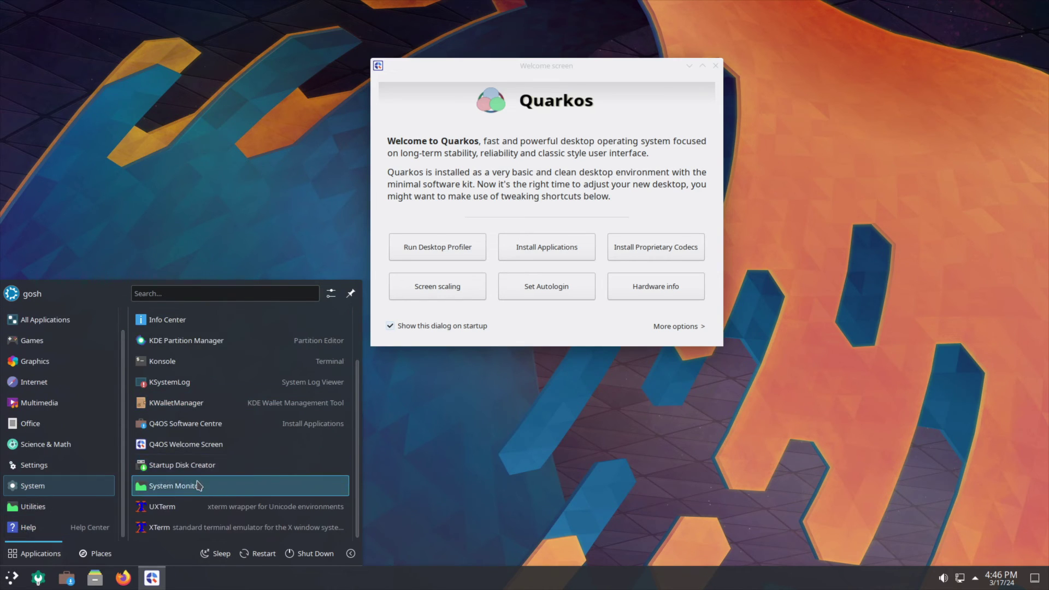
left_click(20, 507)
scroll(175, 508, "down", 2)
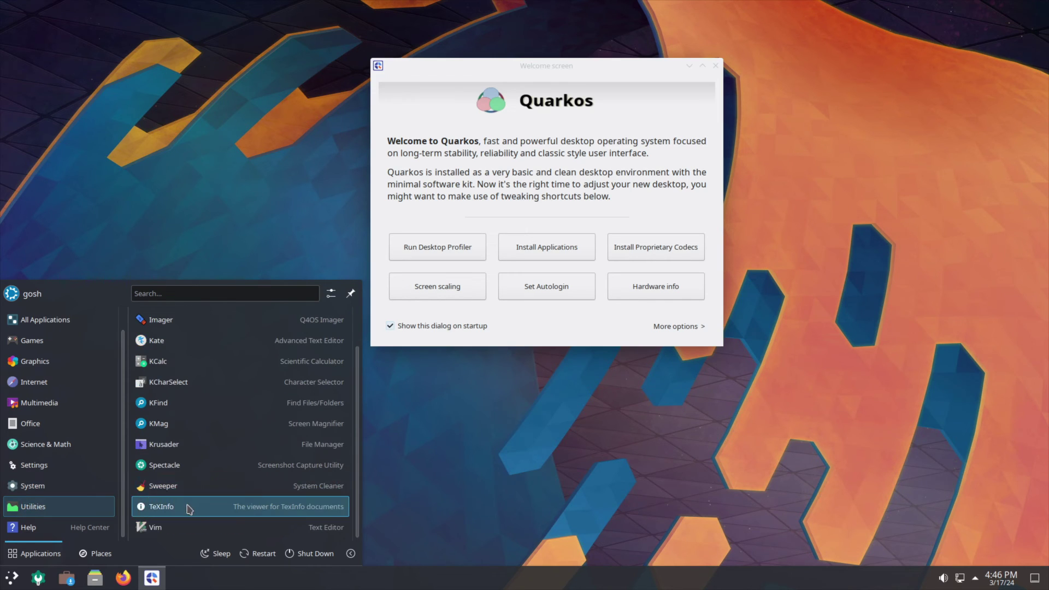
scroll(49, 477, "up", 1)
scroll(49, 477, "down", 1)
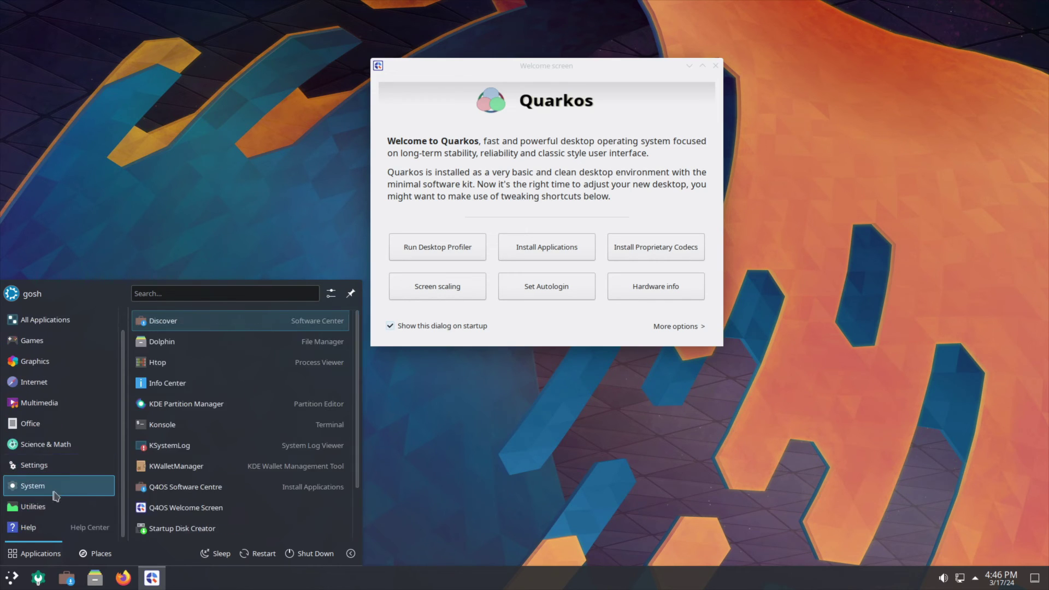
scroll(57, 446, "up", 1)
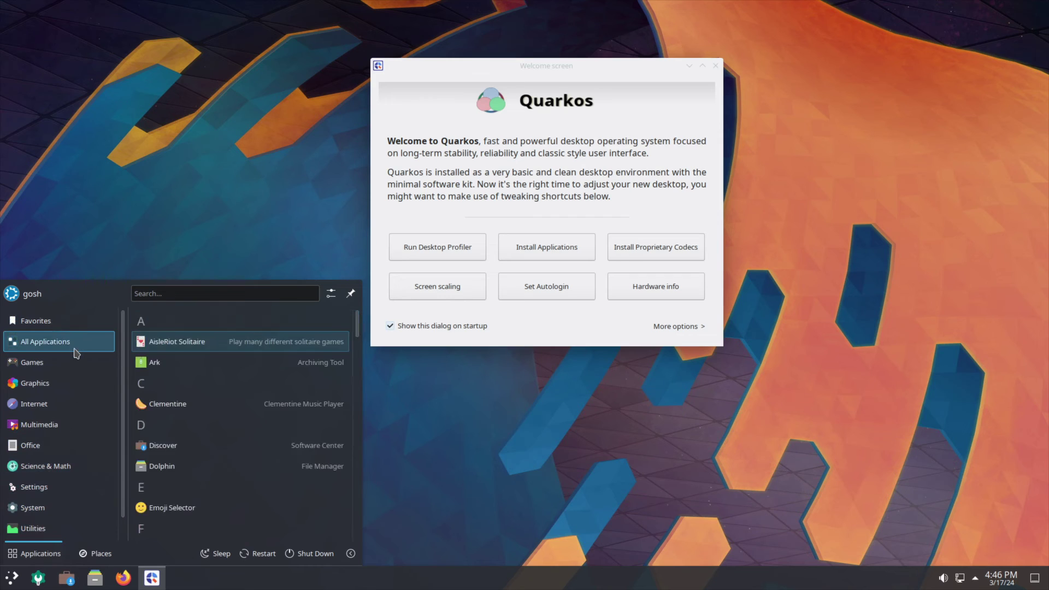
scroll(74, 470, "down", 1)
Open Screen scaling at 1920x1080, cancel it, and open the Welcome screen's More options.
mouse_move(45, 422)
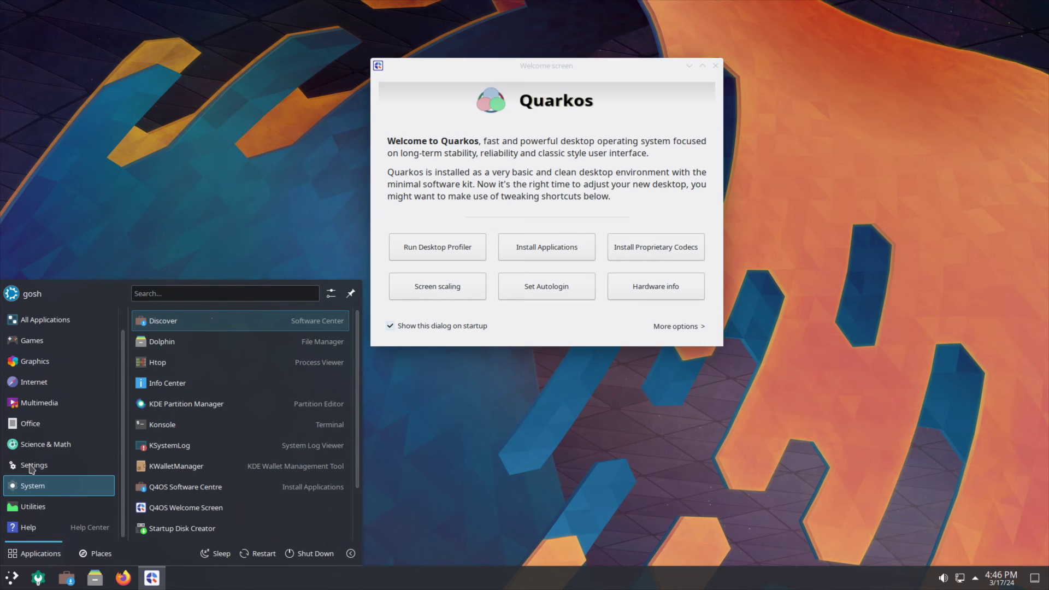
mouse_move(29, 473)
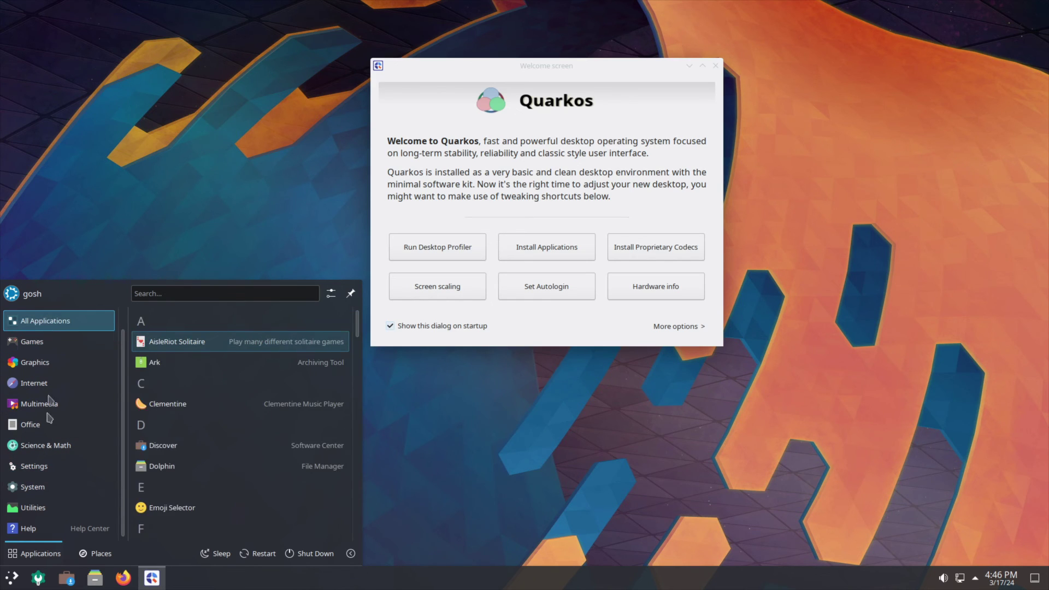
mouse_move(51, 447)
mouse_move(37, 375)
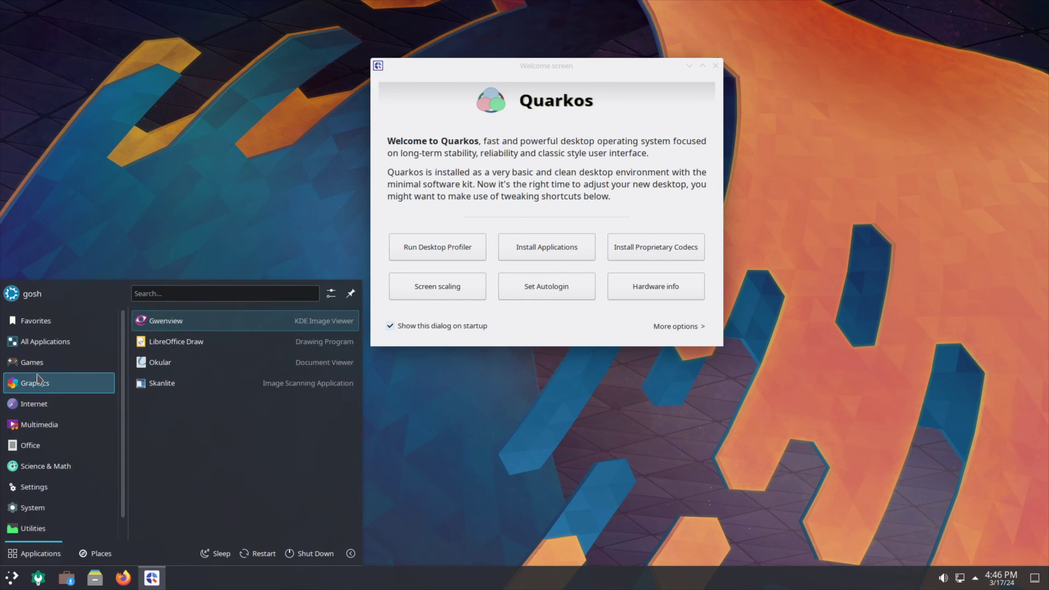
mouse_move(46, 336)
mouse_move(36, 310)
scroll(56, 355, "down", 1)
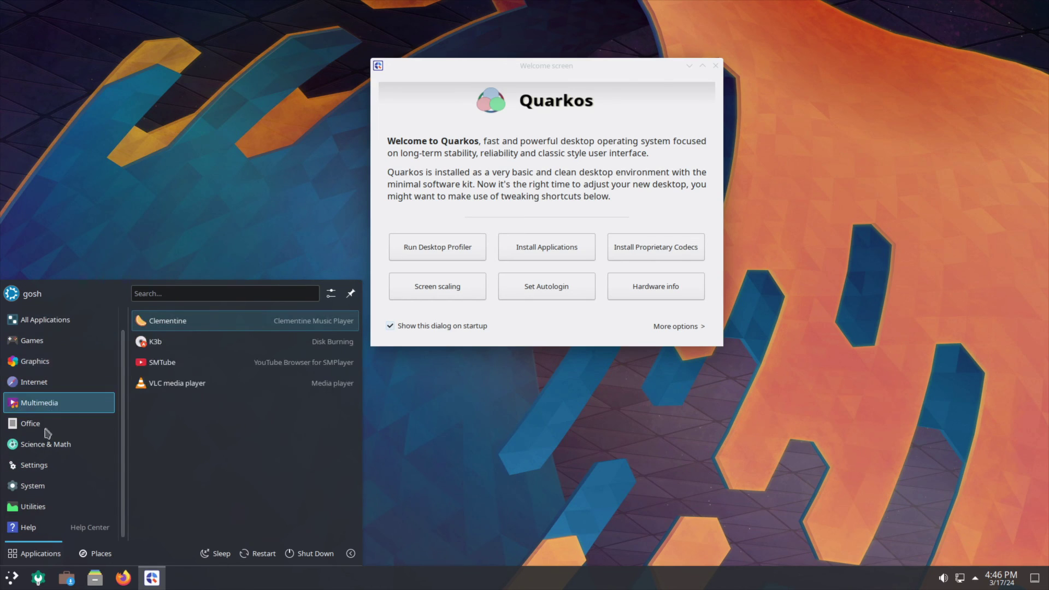
mouse_move(52, 493)
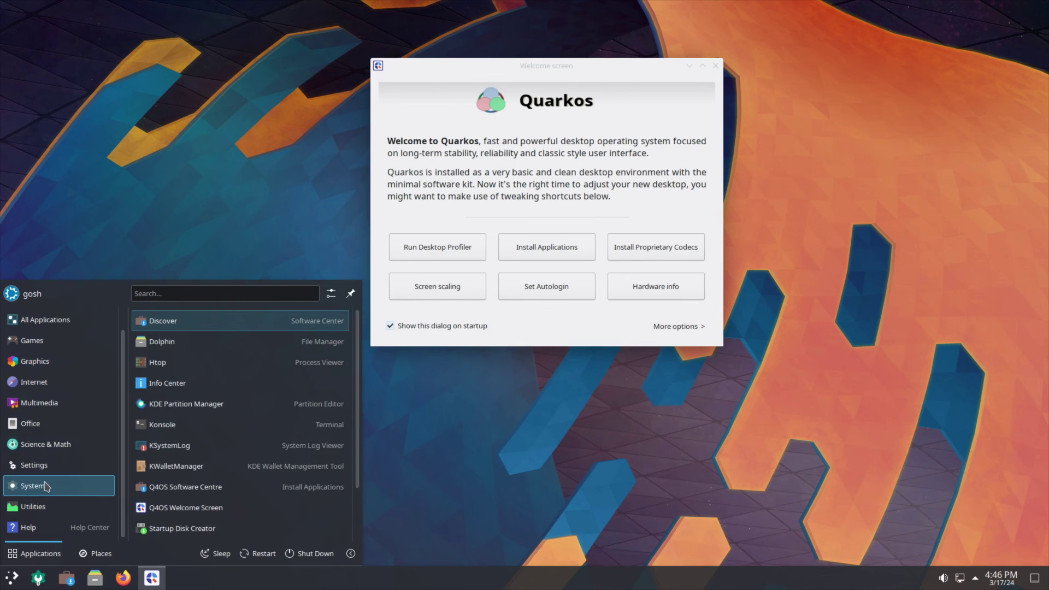
mouse_move(49, 515)
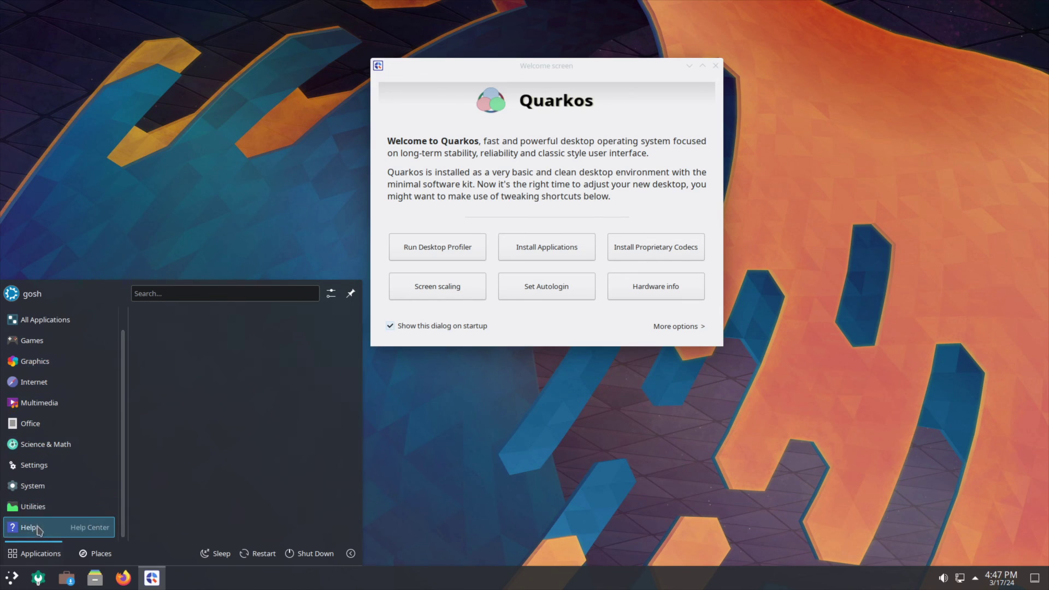
left_click(430, 295)
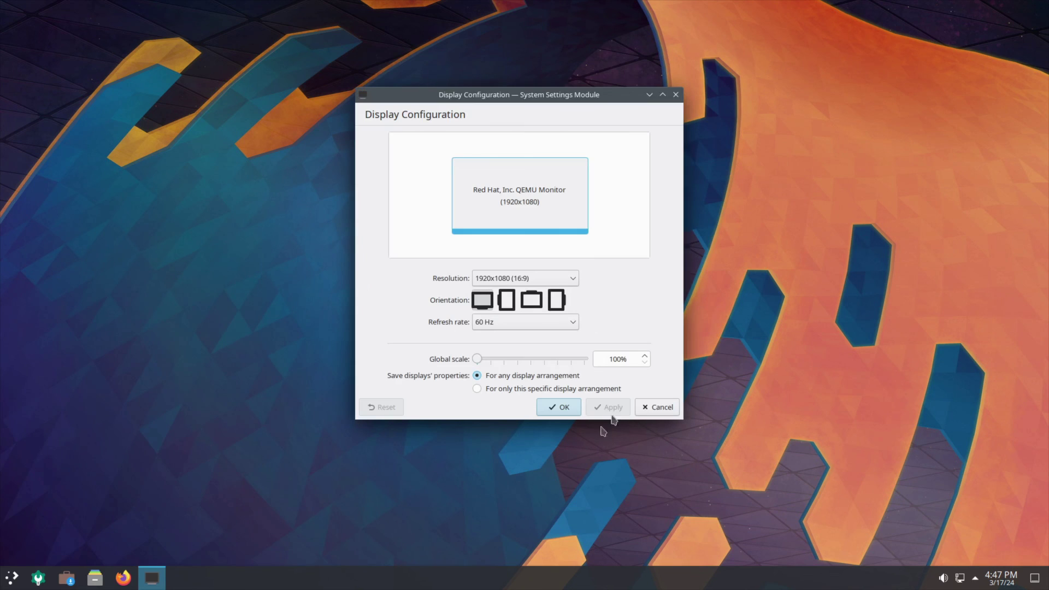
left_click(645, 409)
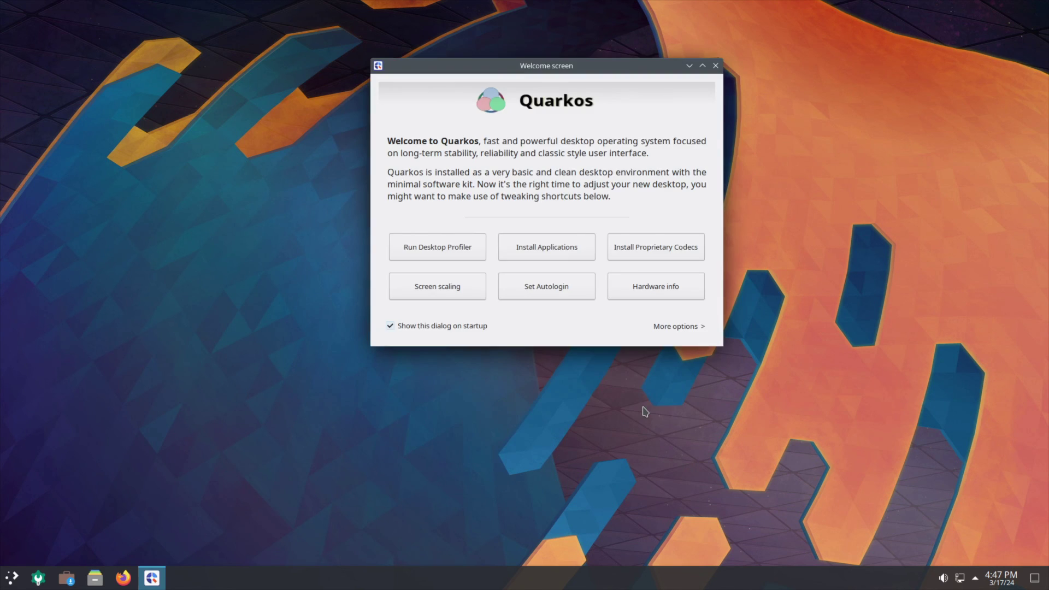
left_click(677, 327)
left_click(601, 336)
left_click(11, 577)
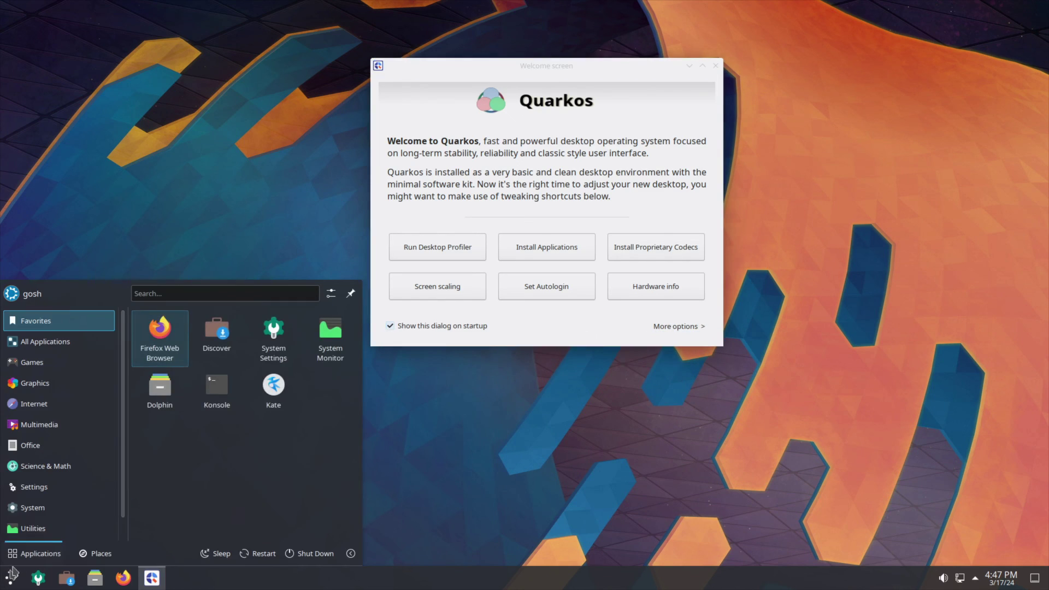
scroll(41, 526, "down", 1)
left_click(44, 506)
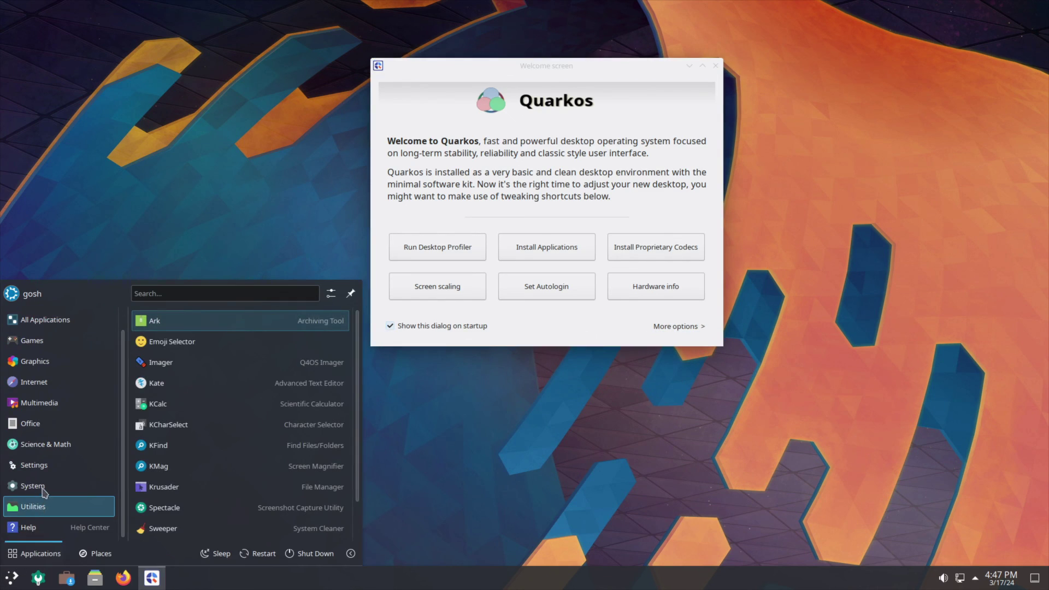
mouse_move(29, 440)
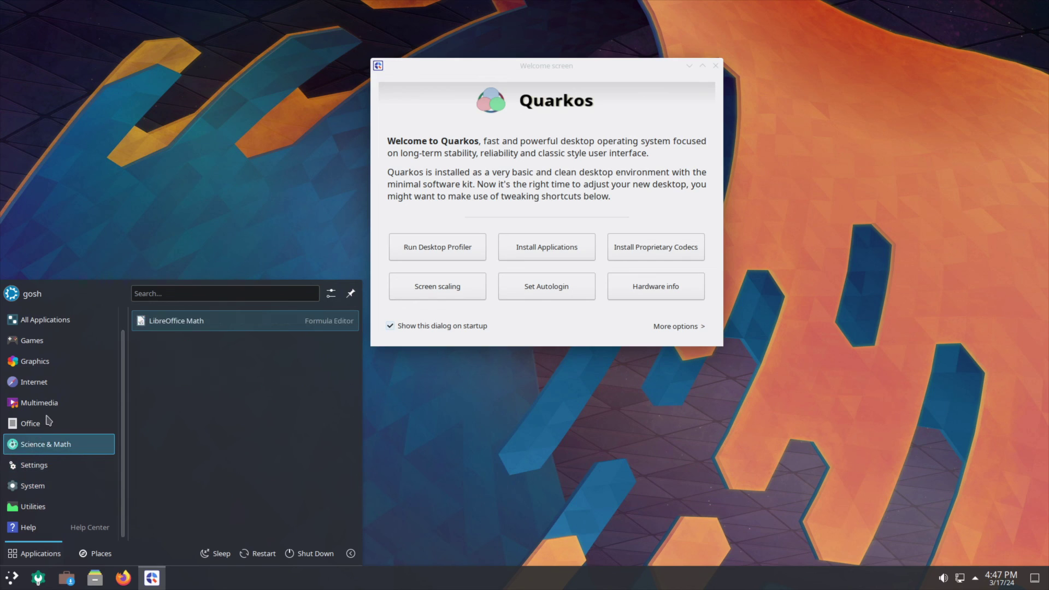
mouse_move(53, 402)
scroll(57, 395, "up", 1)
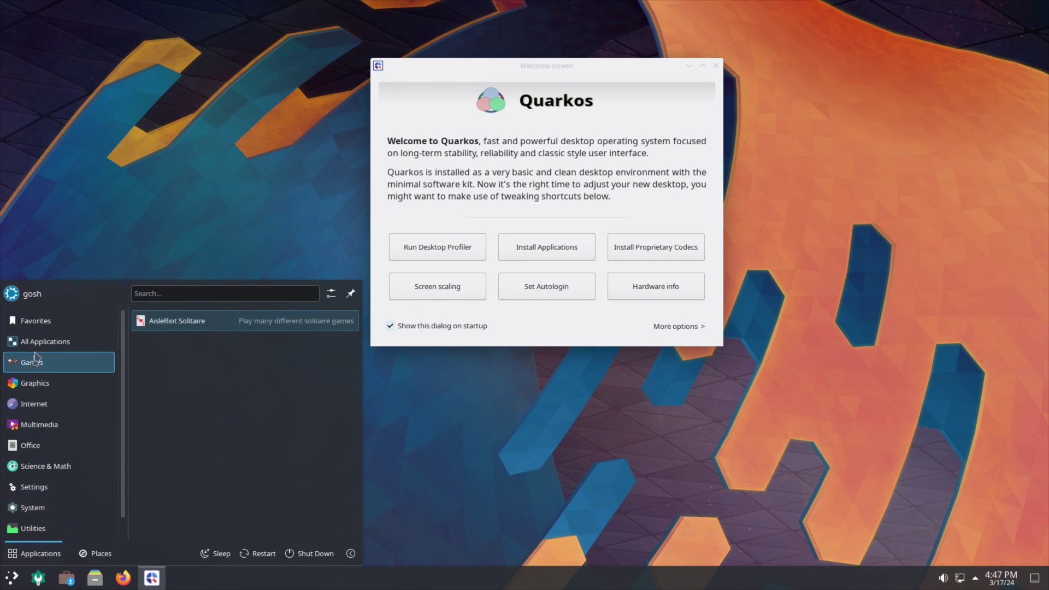
scroll(33, 467, "down", 1)
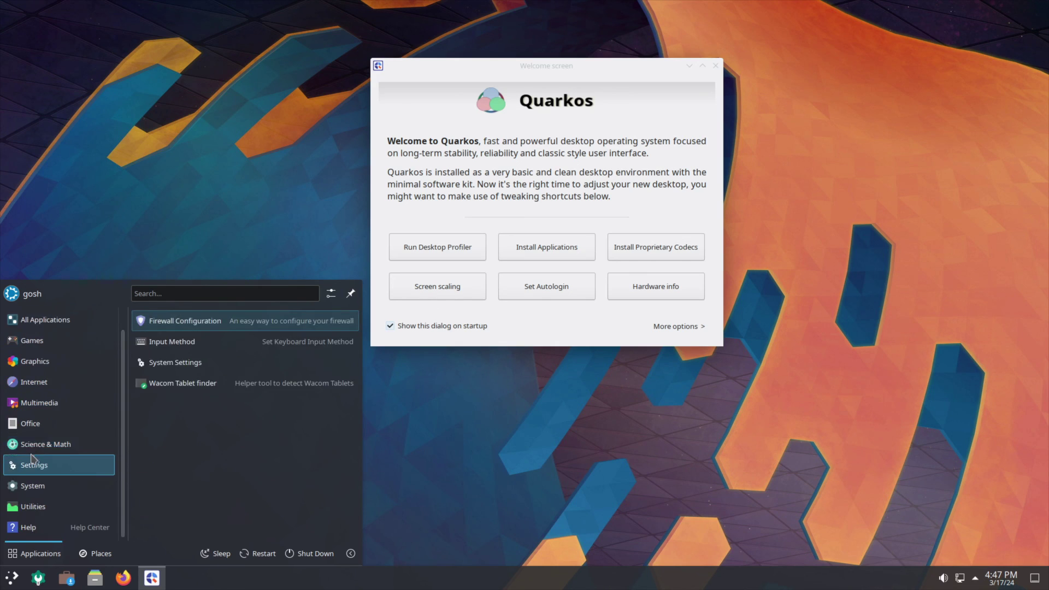
mouse_move(26, 514)
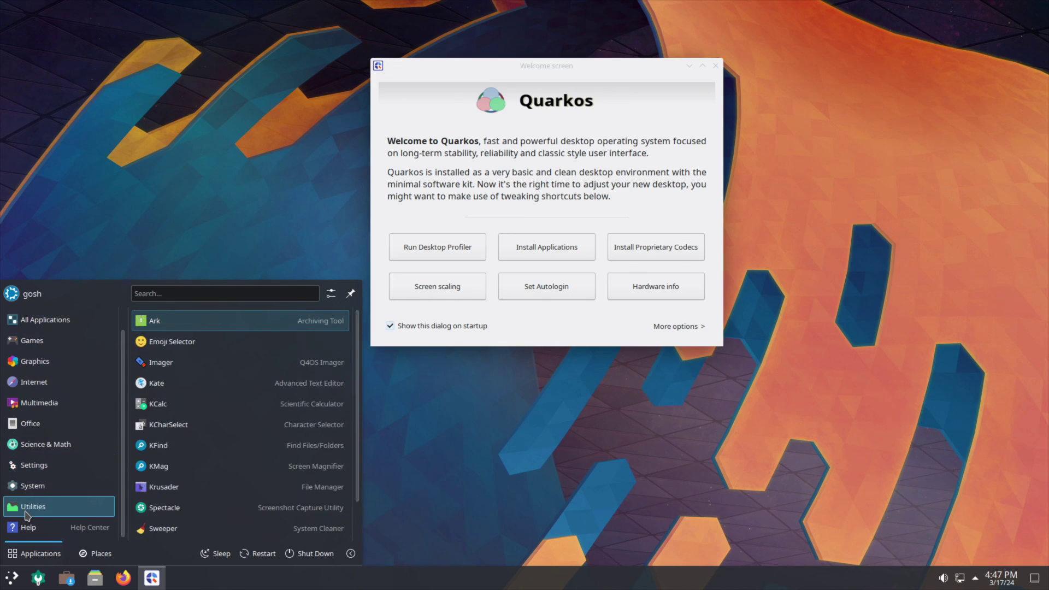